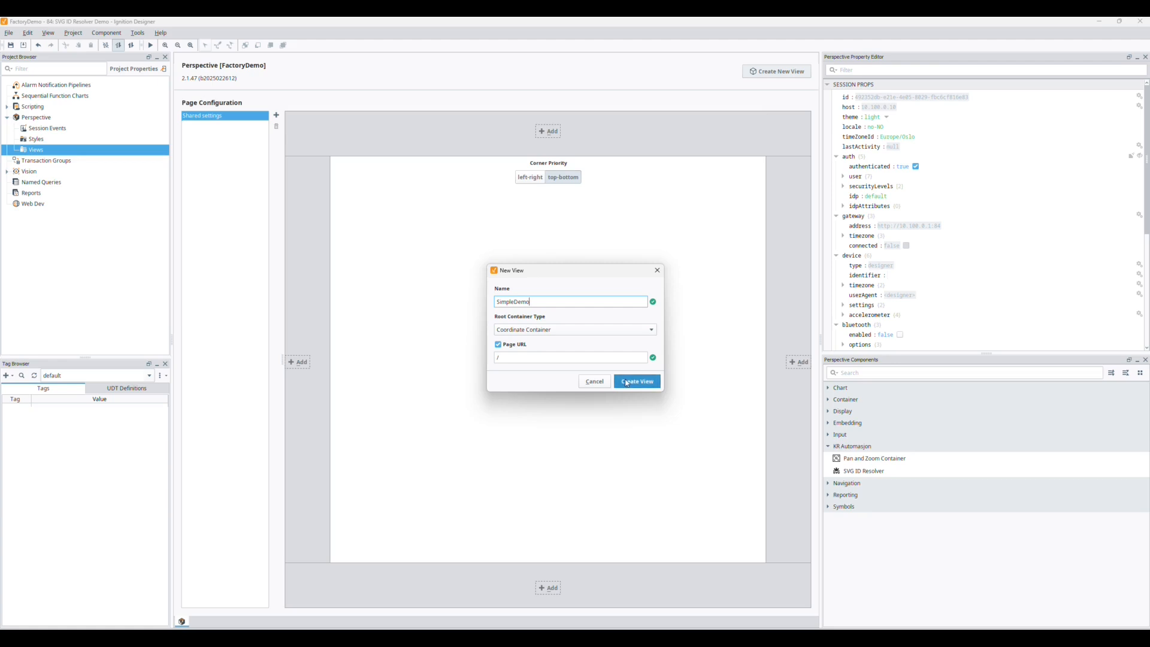
Step: Create the SimpleDemo view and add the Dewatering system symbol from Symbol Factory, enlarged to about 647 × 500
left_click(628, 382)
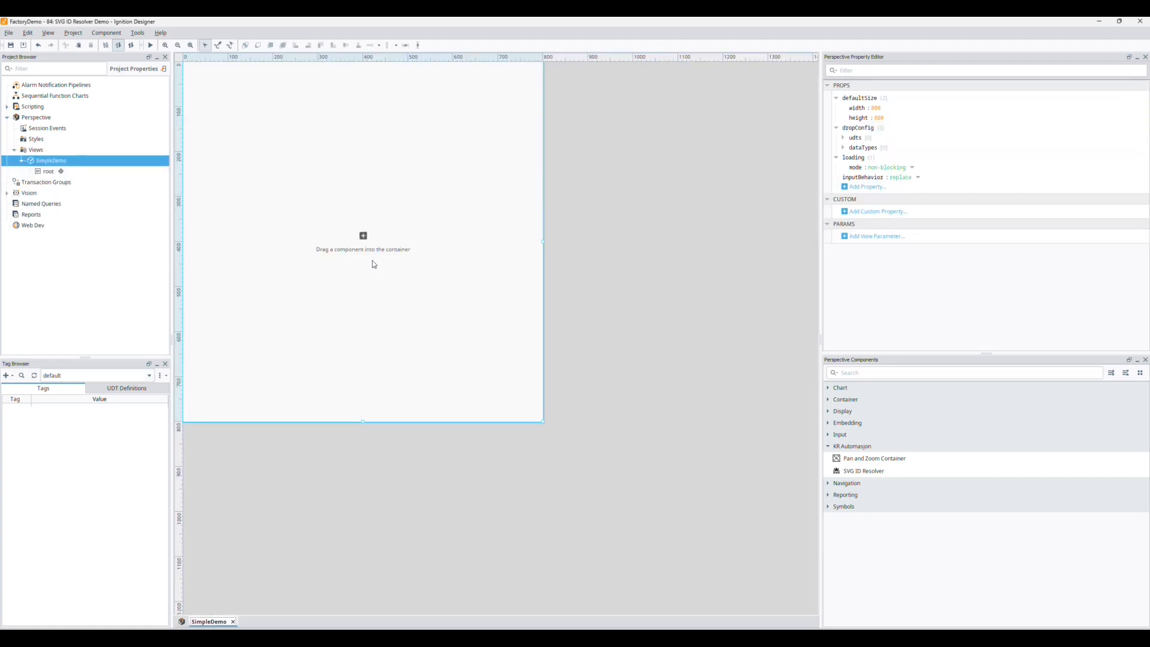
left_click(139, 35)
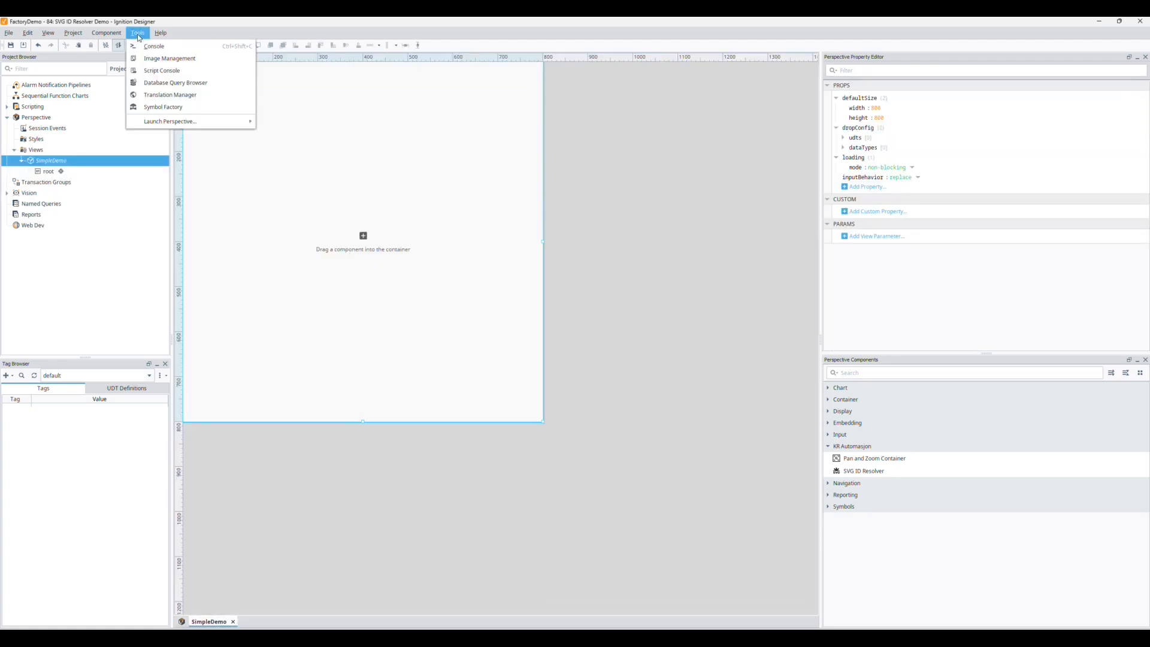
left_click(164, 107)
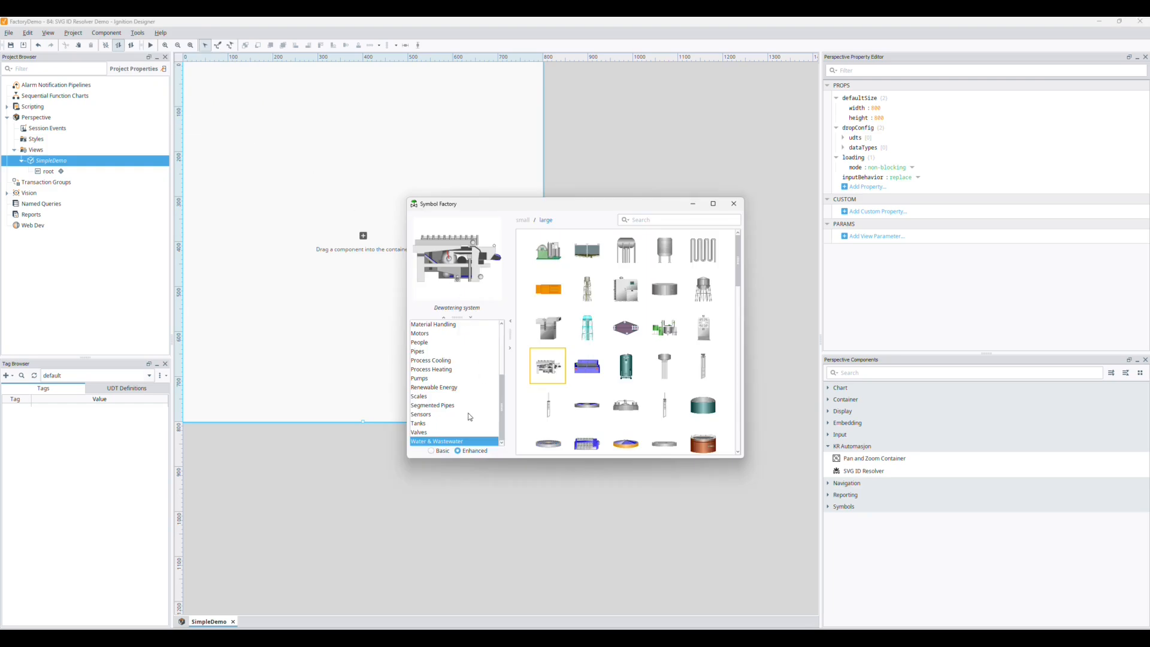
left_click_drag(550, 378, 252, 111)
left_click(274, 108)
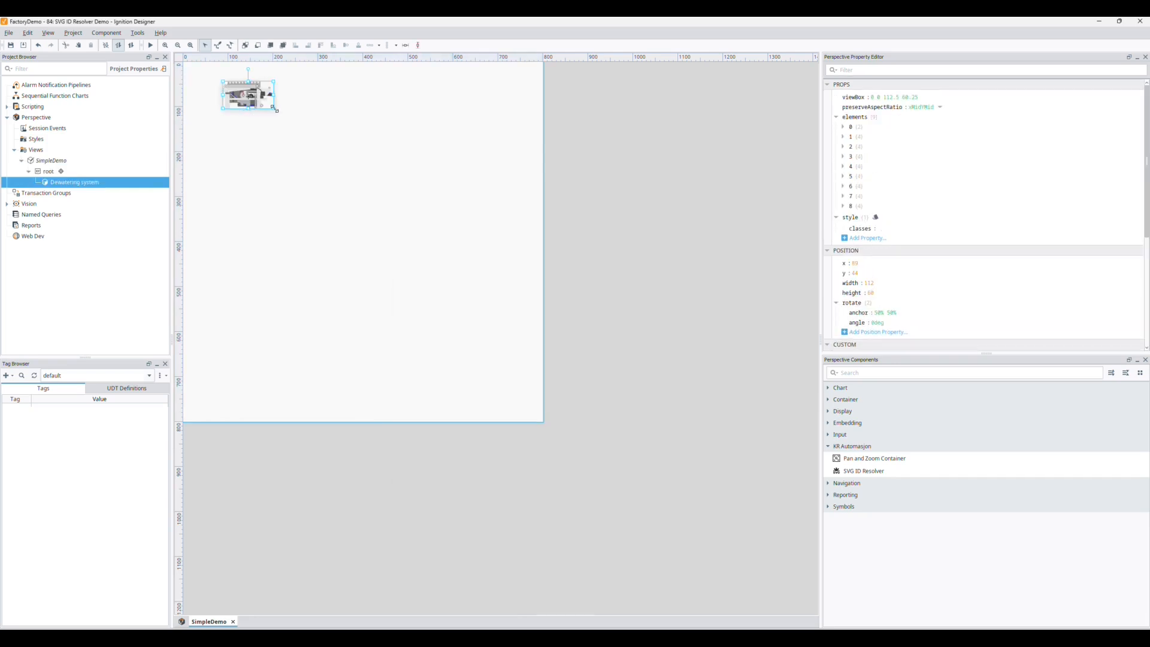
left_click_drag(275, 109, 515, 308)
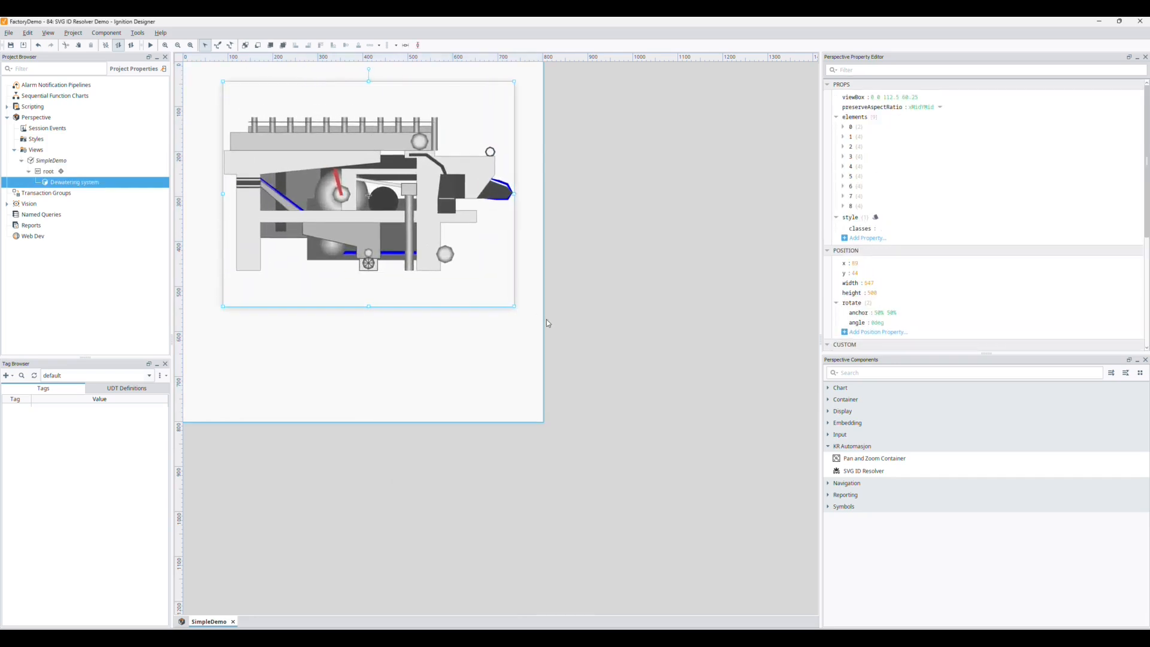
Step: Place an SVG ID Resolver component in the empty area below the Dewatering system symbol
left_click(841, 473)
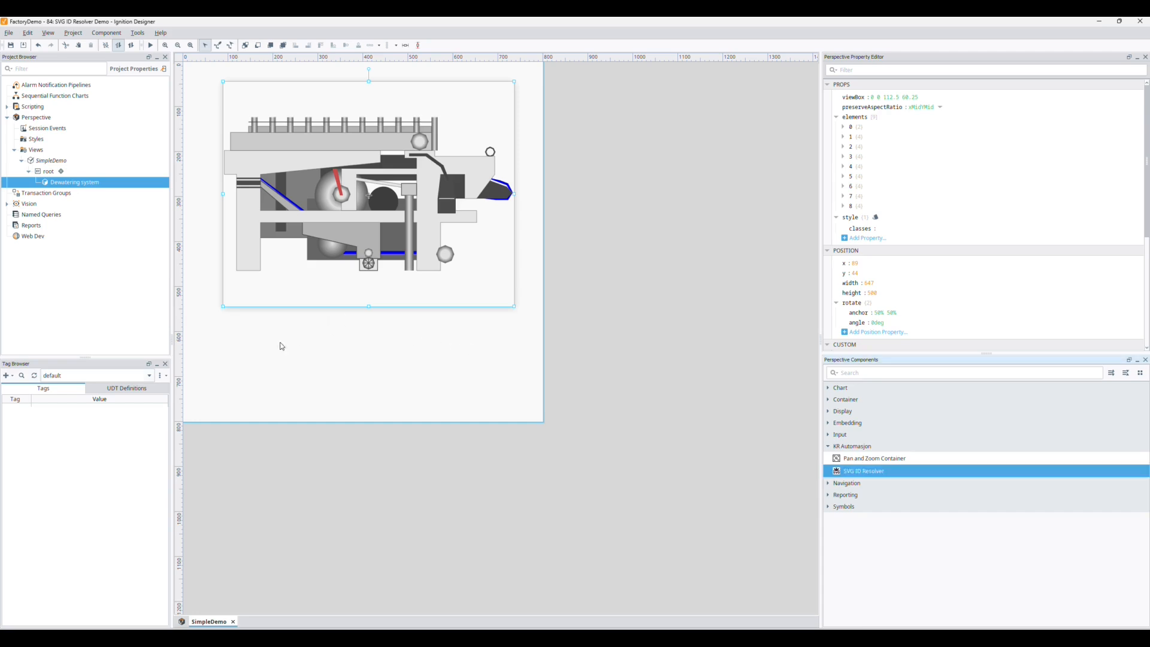
left_click(274, 348)
left_click(448, 367)
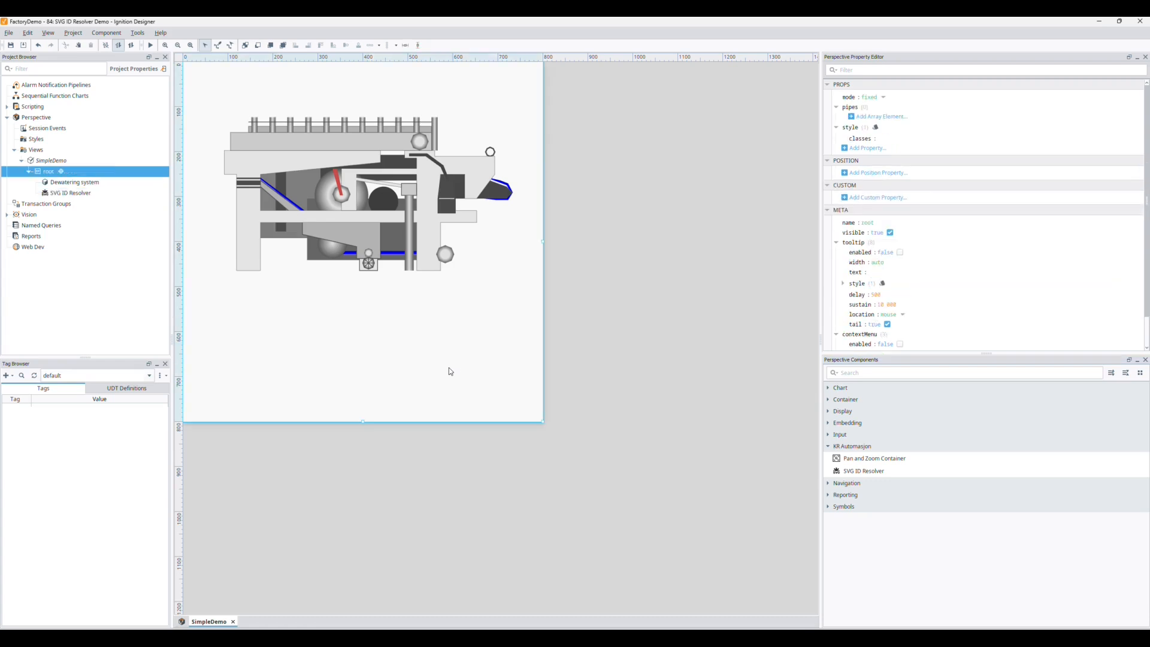
Step: Preview the SimpleDemo view and test several parts of the Dewatering system symbol by selecting them
left_click(150, 45)
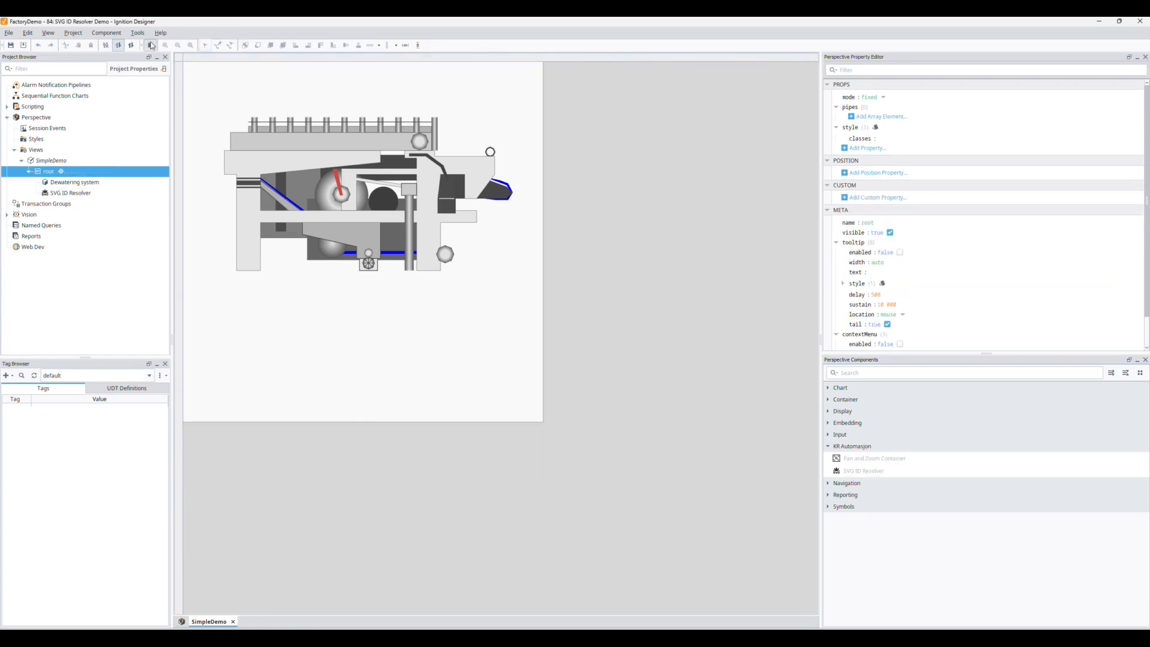
left_click(253, 220)
left_click(327, 247)
left_click(467, 179)
Step: Switch to the Test01 project's Designer window and create a Coordinate Container view named popup without a page URL
key("alt+Tab")
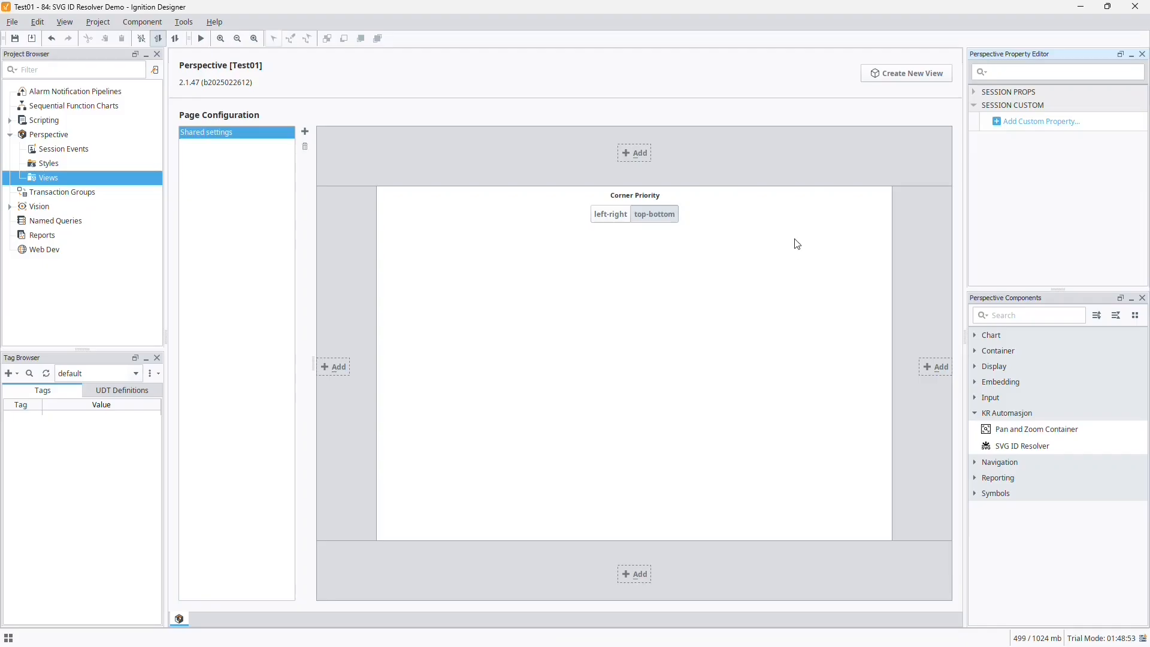
left_click(886, 74)
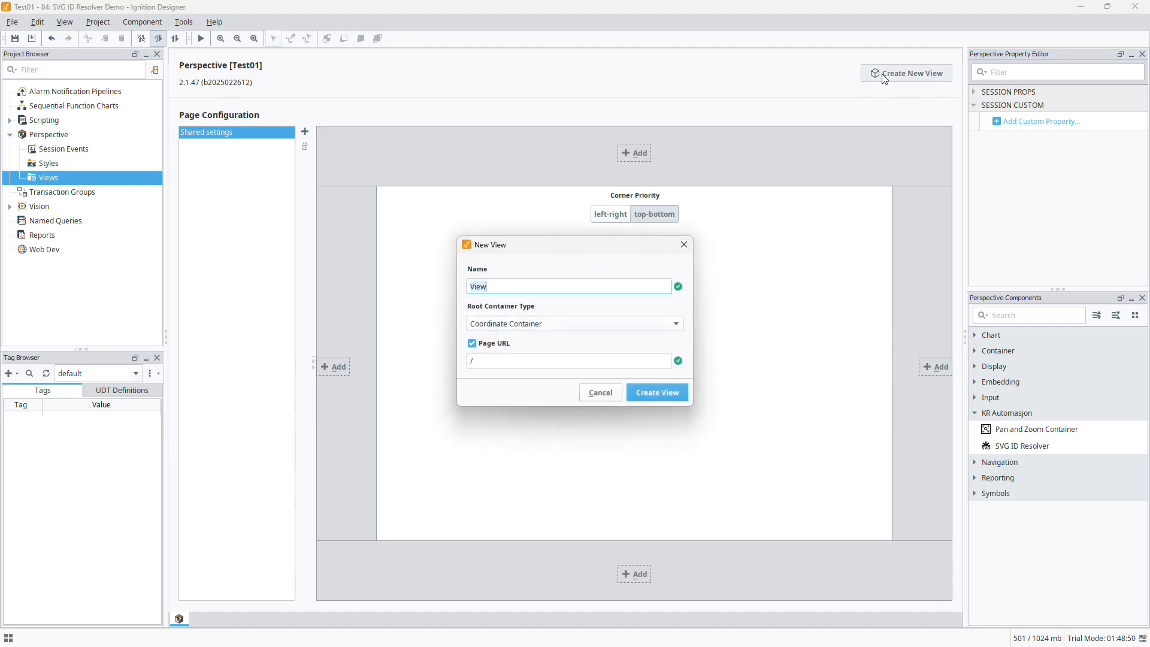
type("popup")
key("Tab")
key("Tab")
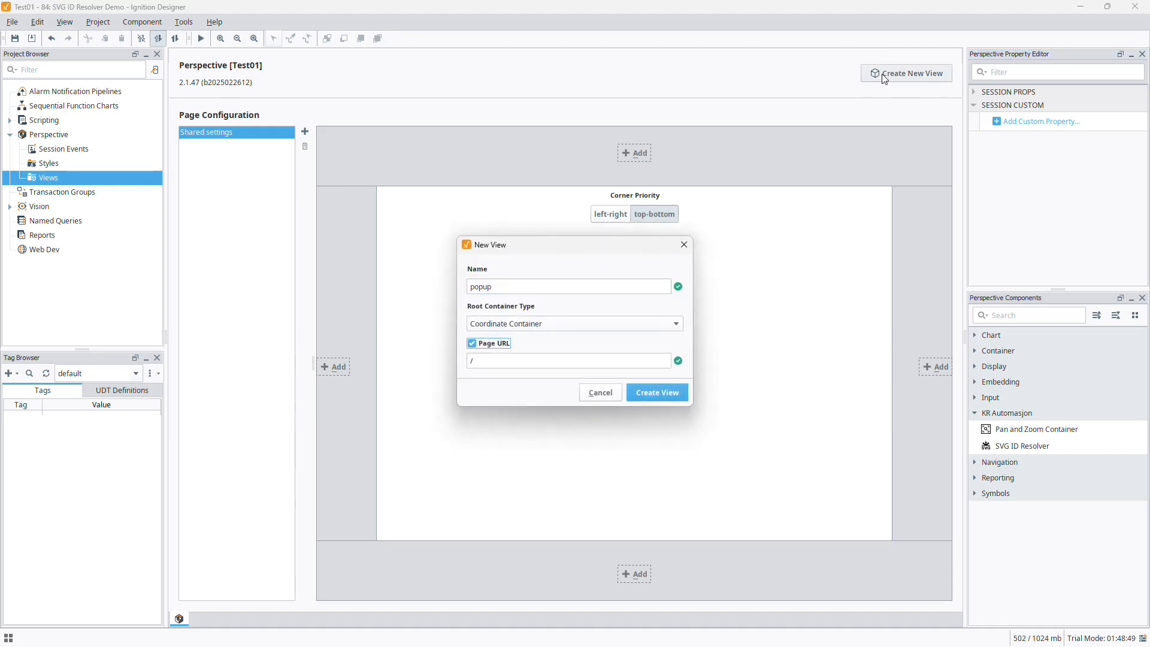
key("space")
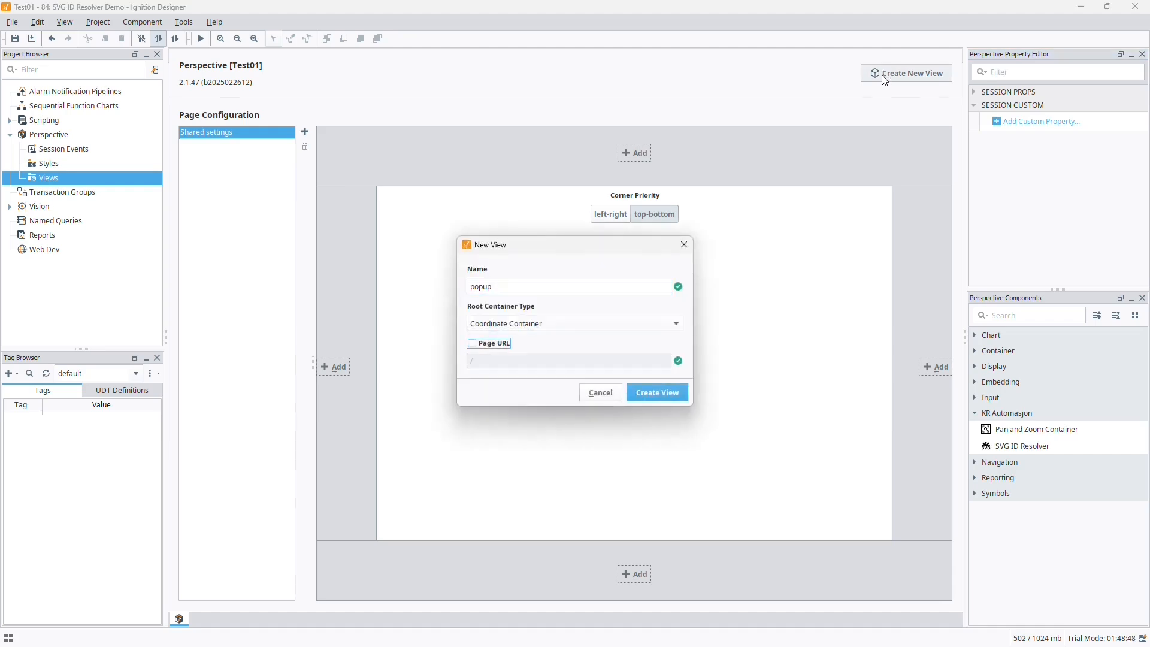
left_click(661, 393)
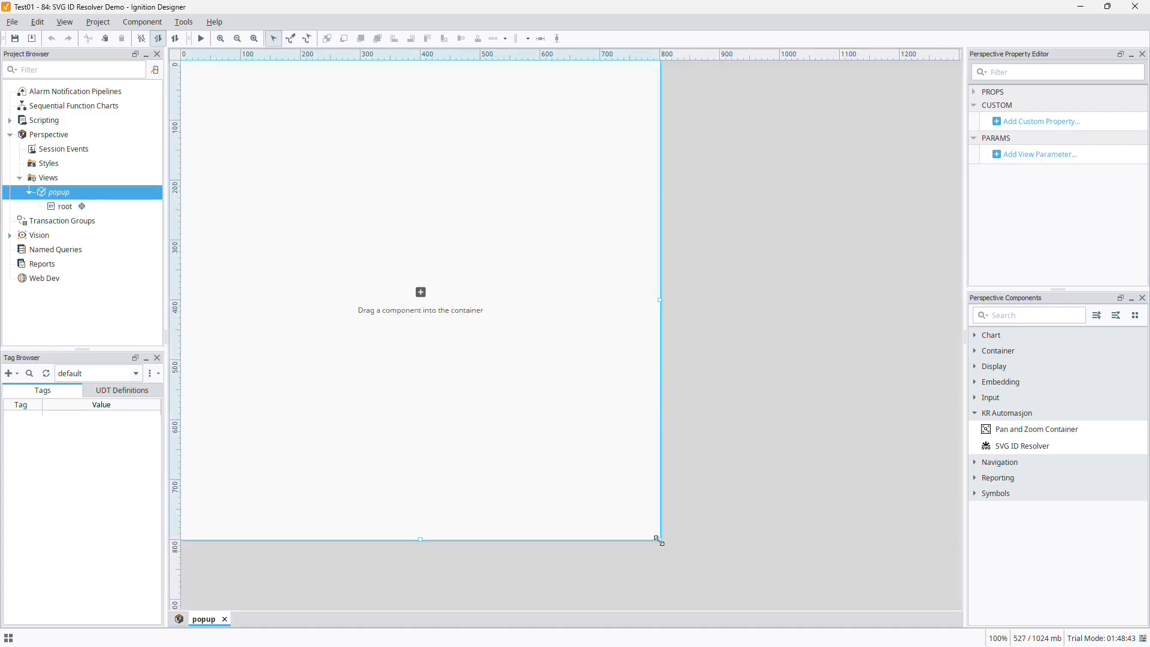
Step: Shrink the popup view to about 260 × 310 and add a view parameter named id
left_click_drag(659, 542, 337, 250)
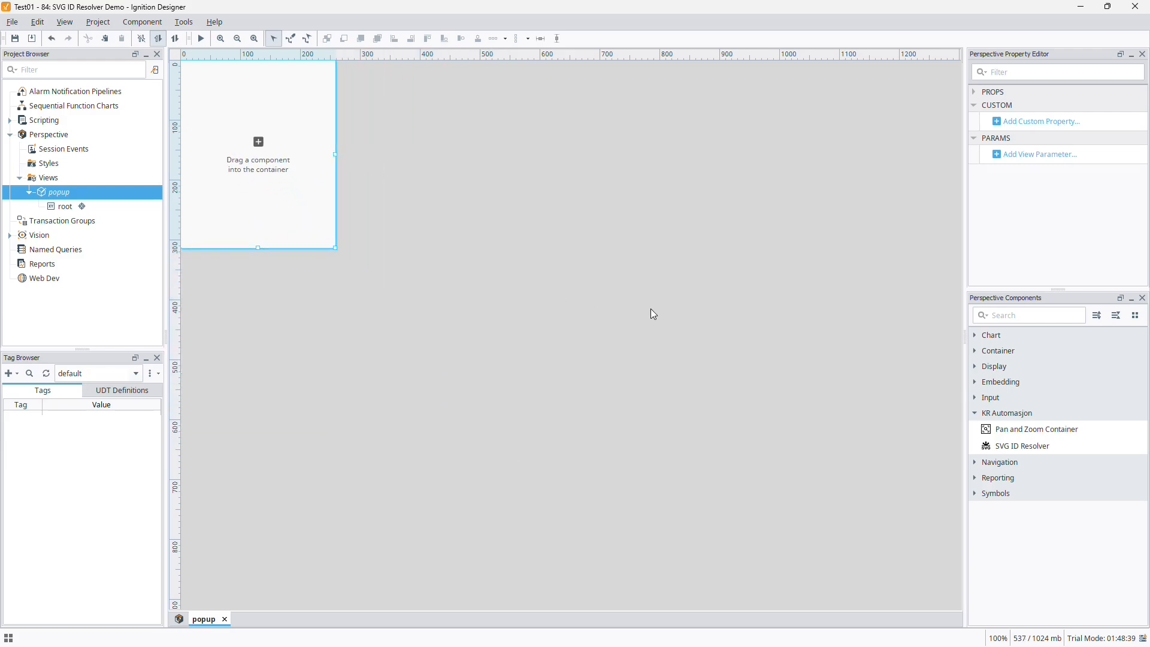
left_click(1024, 155)
left_click(1041, 163)
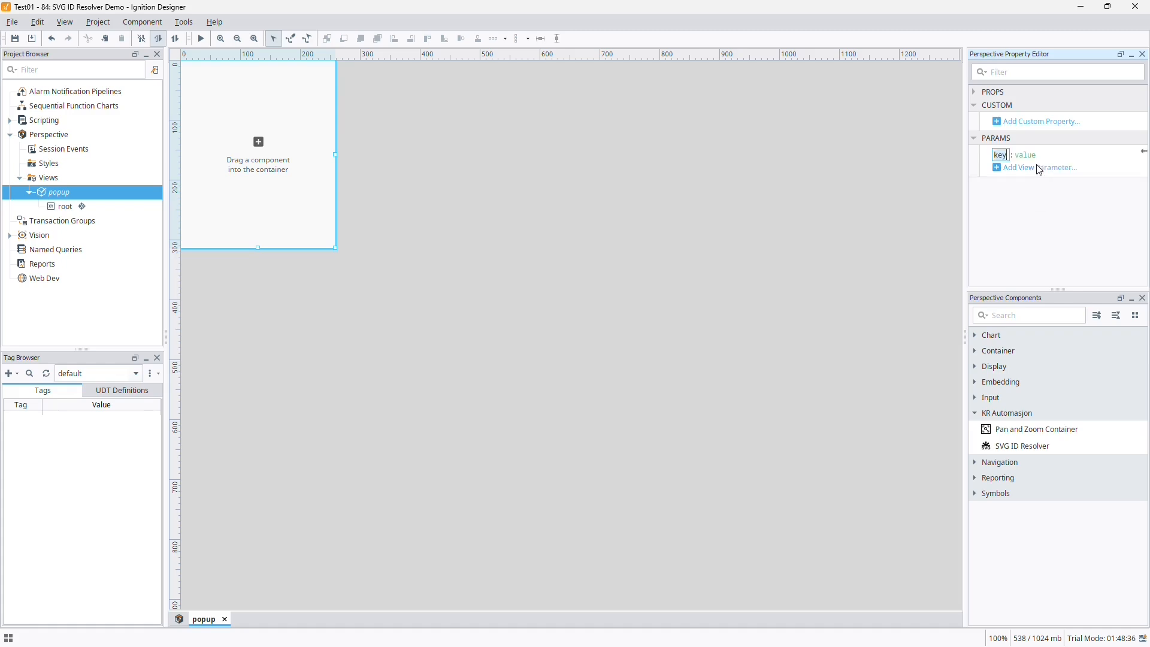
type("id")
key("Tab")
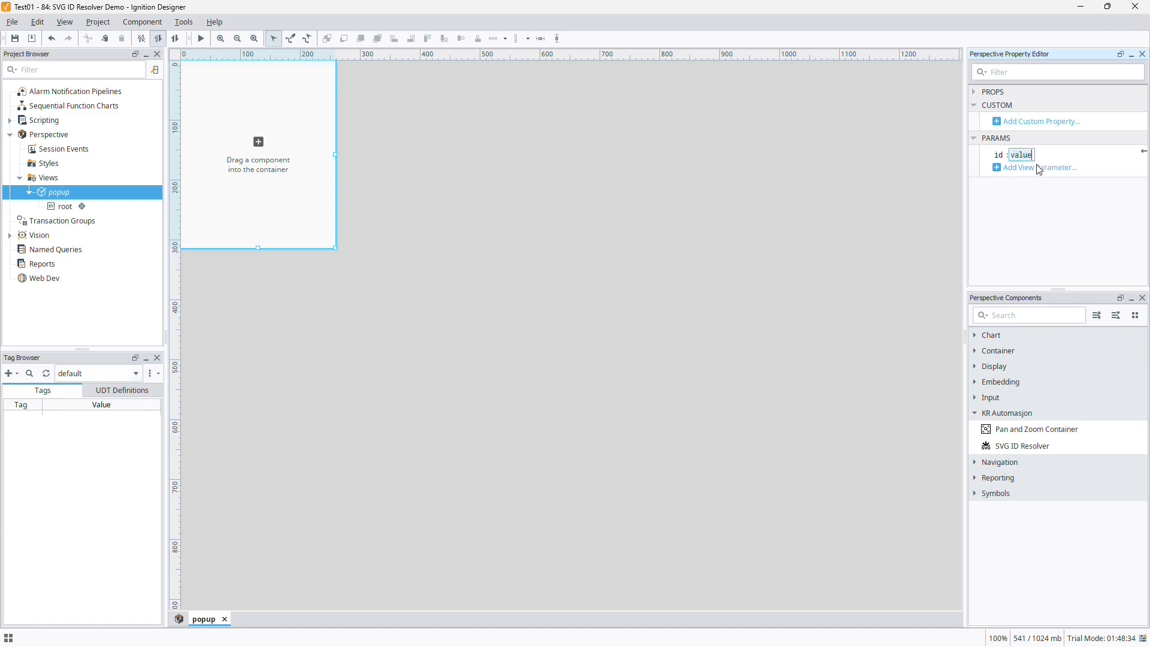
Step: Add a Label component near the upper edge of the popup view, about 183 × 32 in size
left_click(975, 367)
left_click(994, 568)
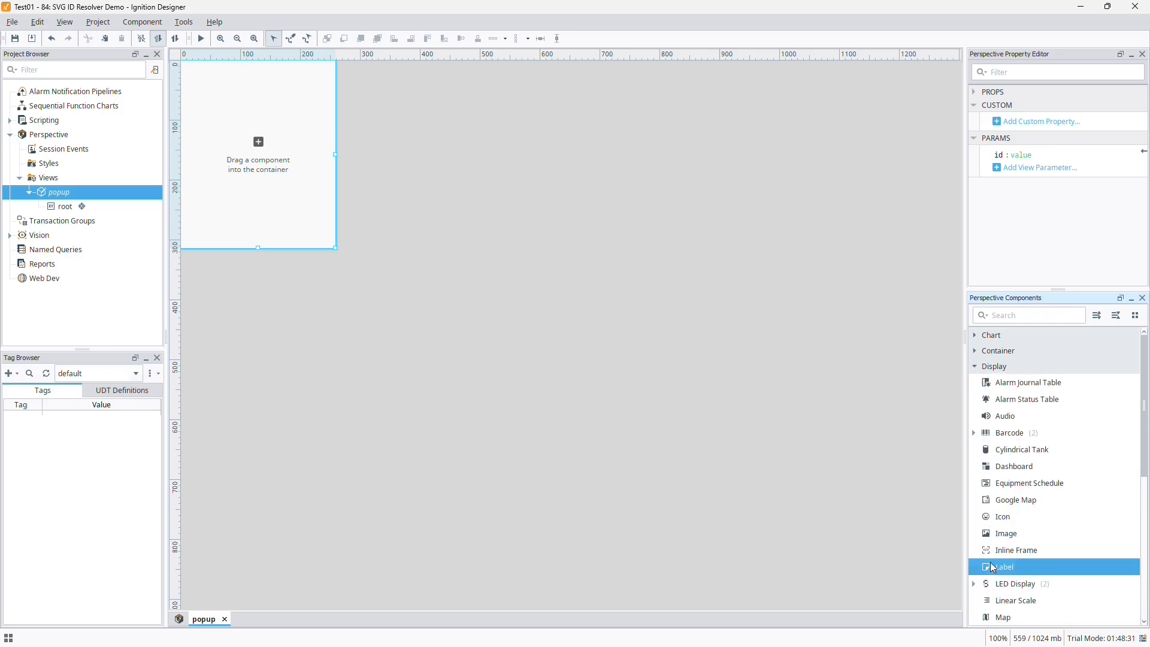
left_click_drag(993, 568, 313, 86)
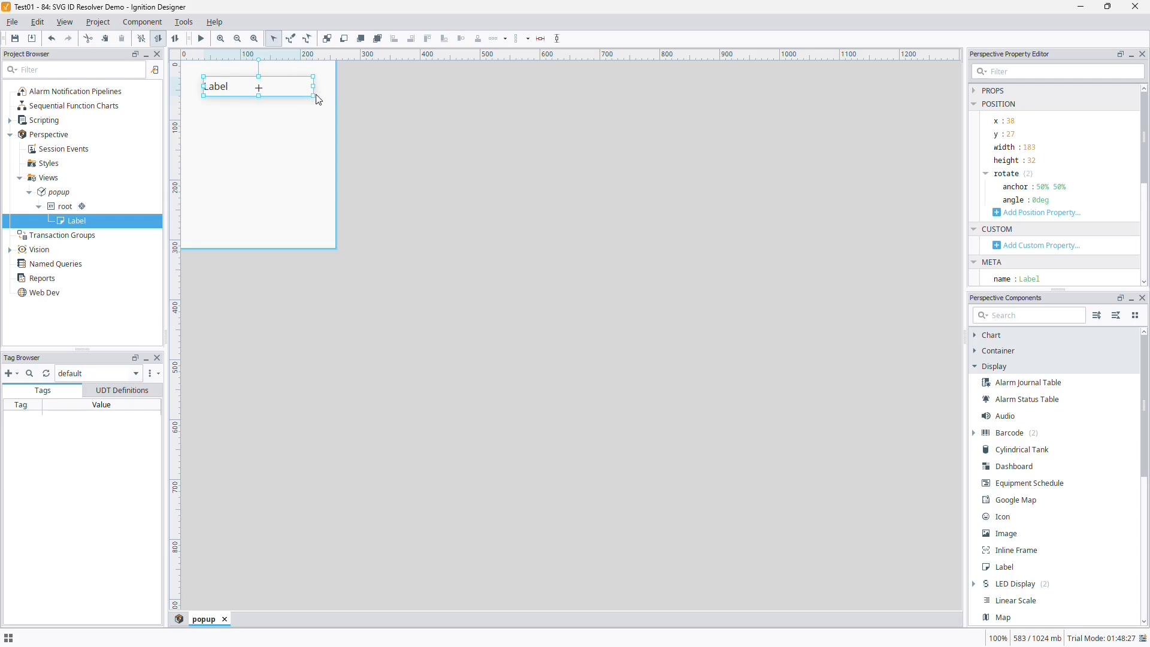
Step: Bind the label's text to the view parameter view.params.id with a property binding
left_click(975, 91)
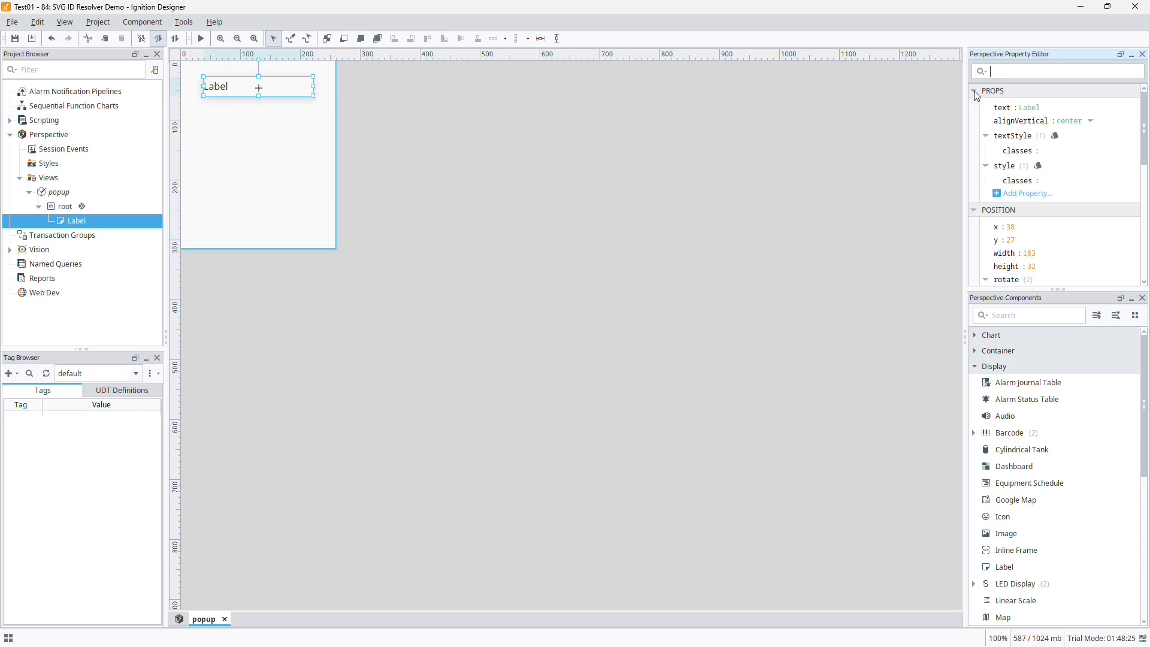
left_click(977, 111)
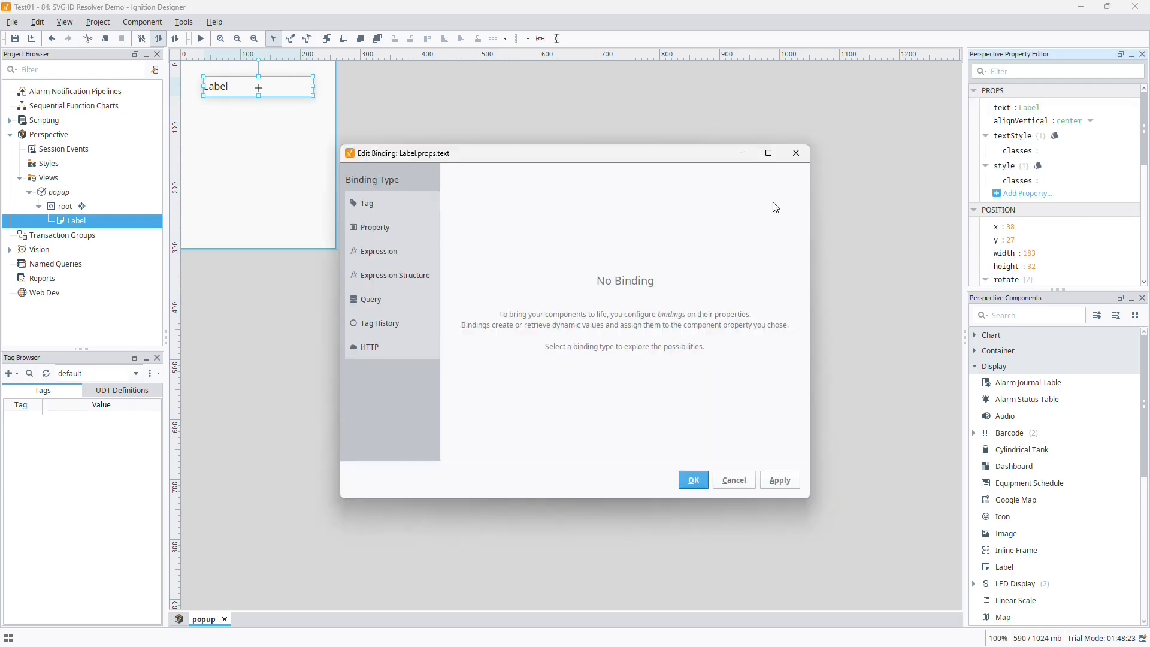
left_click(413, 231)
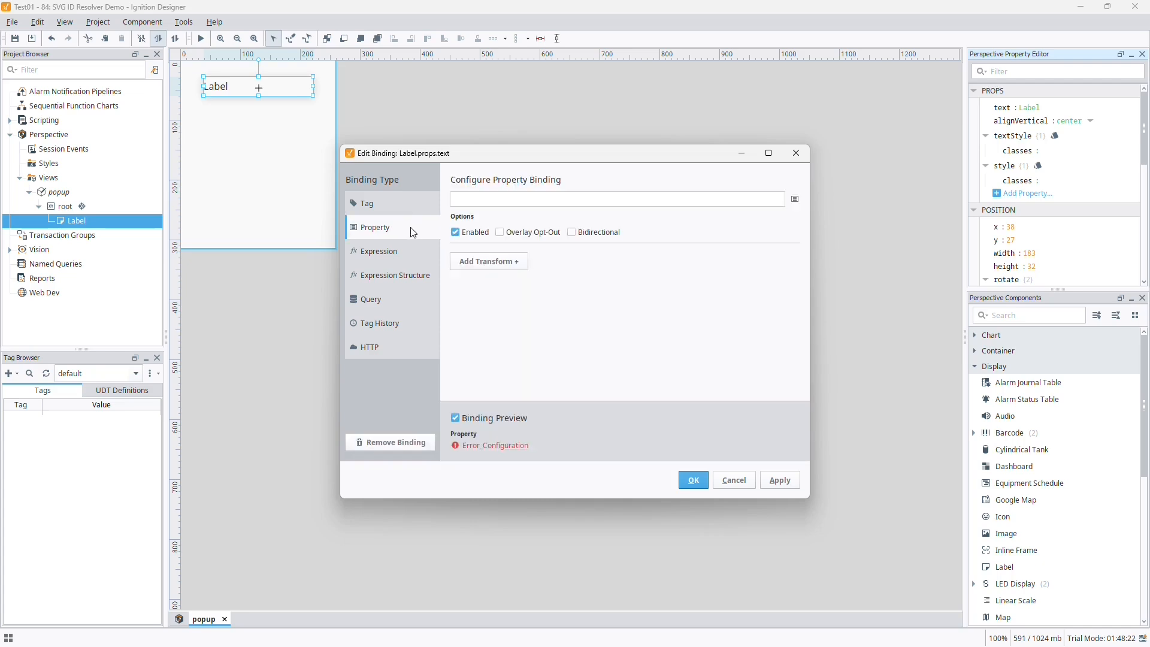
left_click(795, 198)
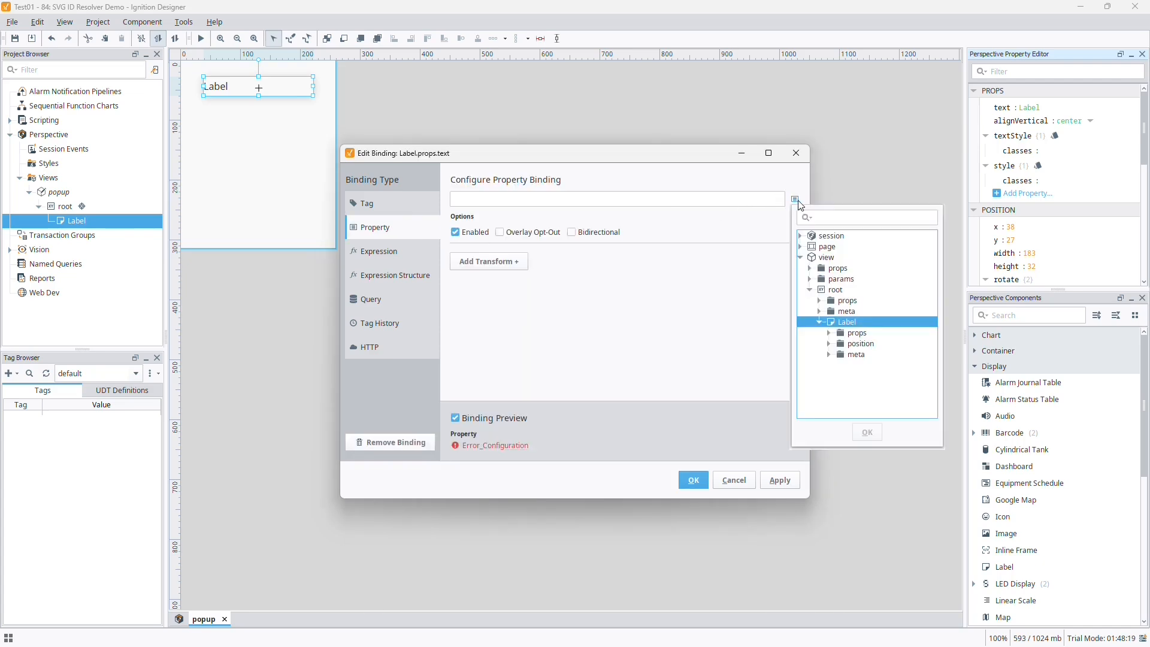
left_click(809, 280)
left_click(842, 289)
left_click(869, 432)
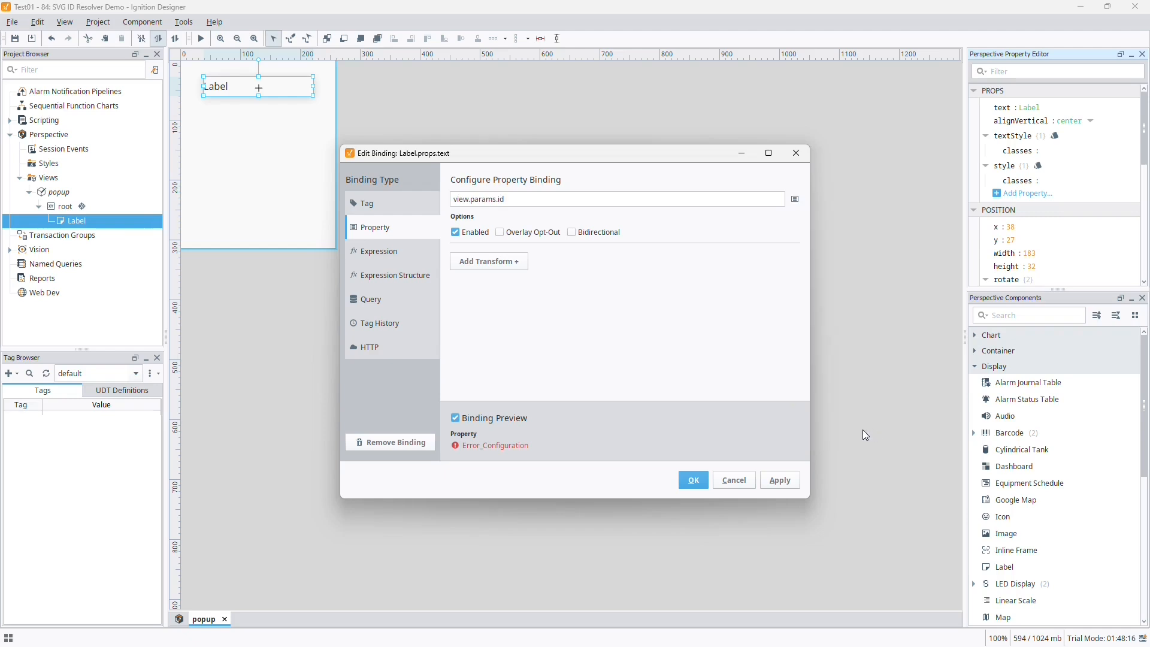
left_click(692, 480)
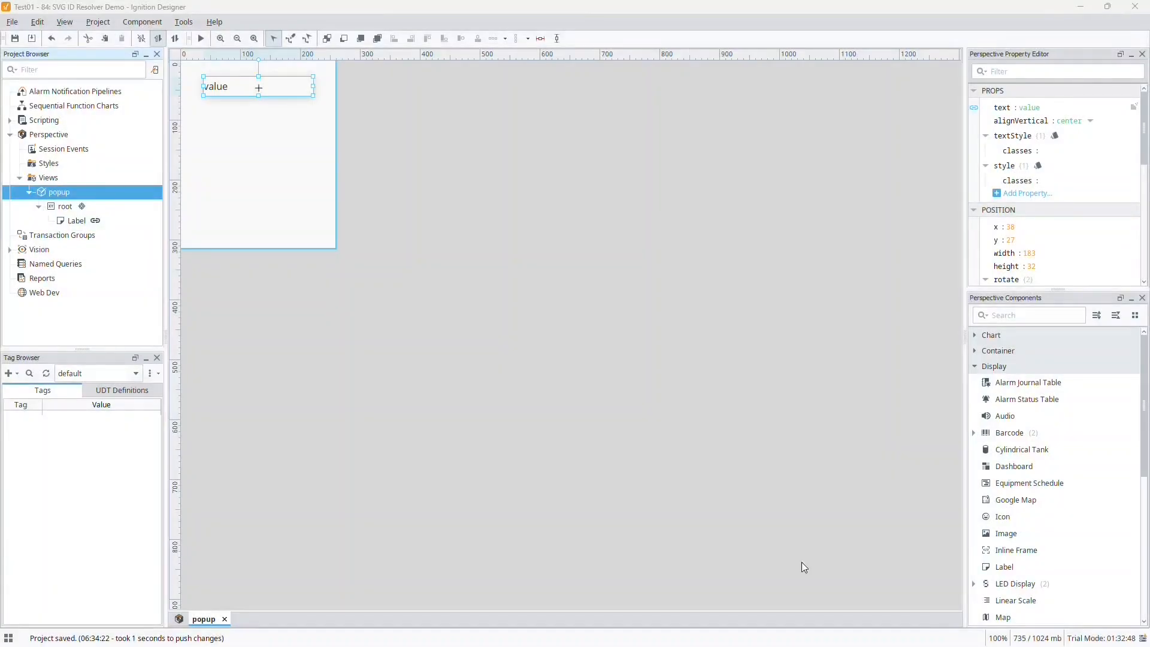
Step: Create a Coordinate Container view named factory with page URL / and enlarge it to about 1278 × 908
left_click(181, 620)
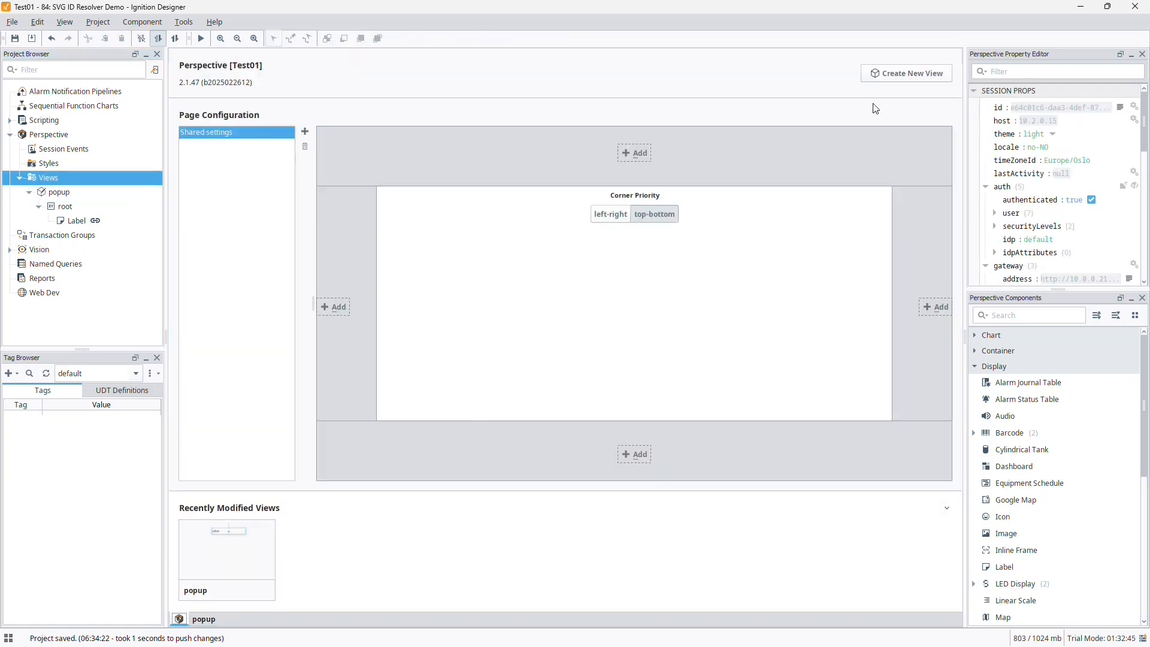
left_click(890, 75)
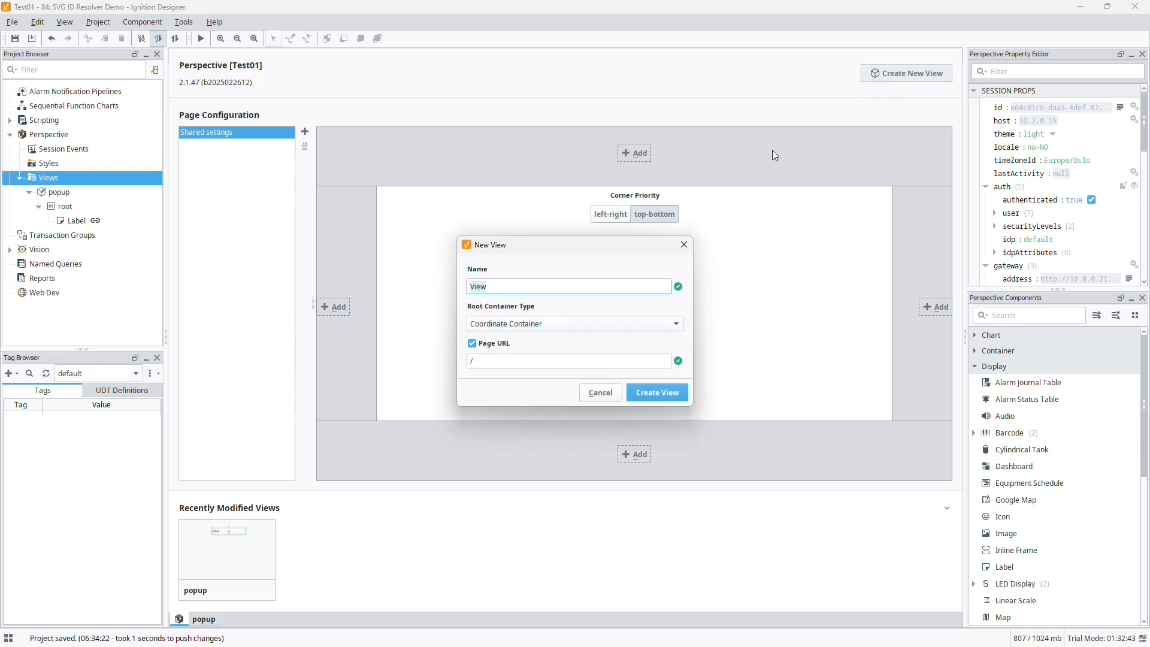
type("factory")
left_click(655, 389)
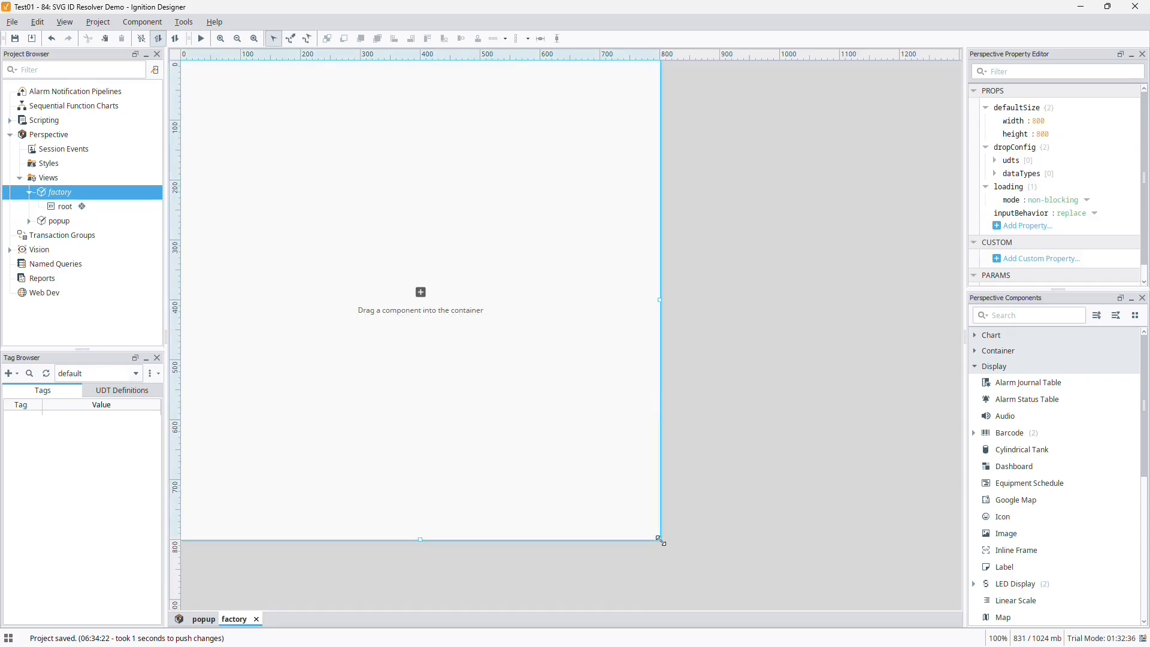
left_click_drag(660, 540, 946, 604)
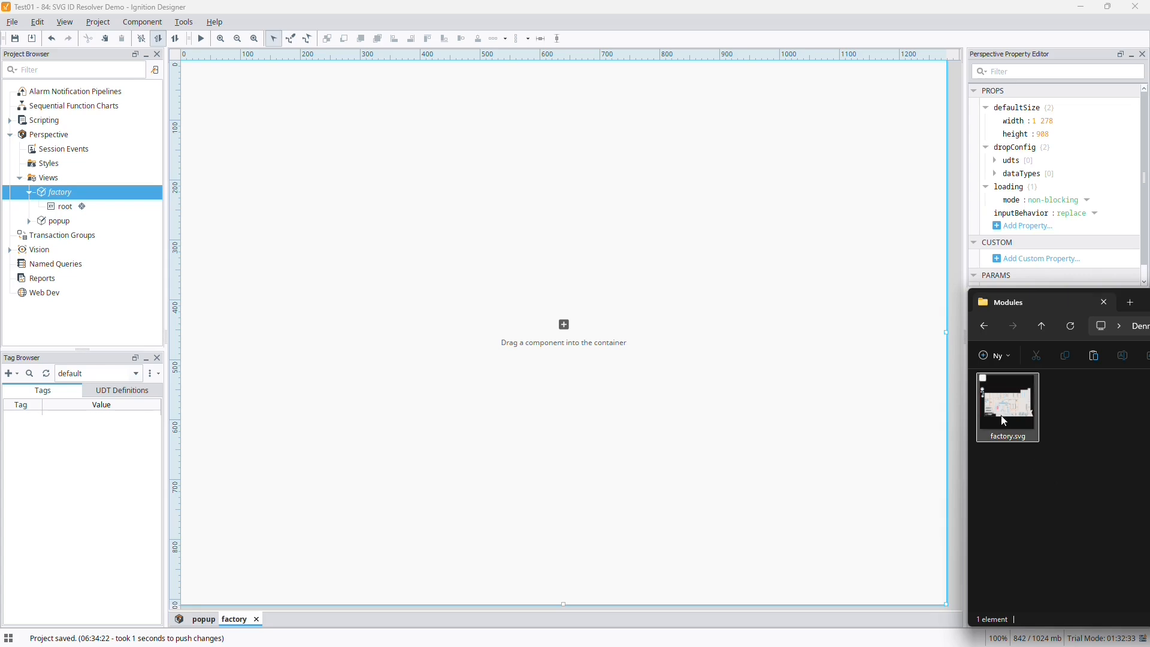
Step: Embed factory.svg in the factory view and place an SVG ID Resolver component above the drawing at about x 7, y 9
left_click_drag(1007, 413, 184, 98)
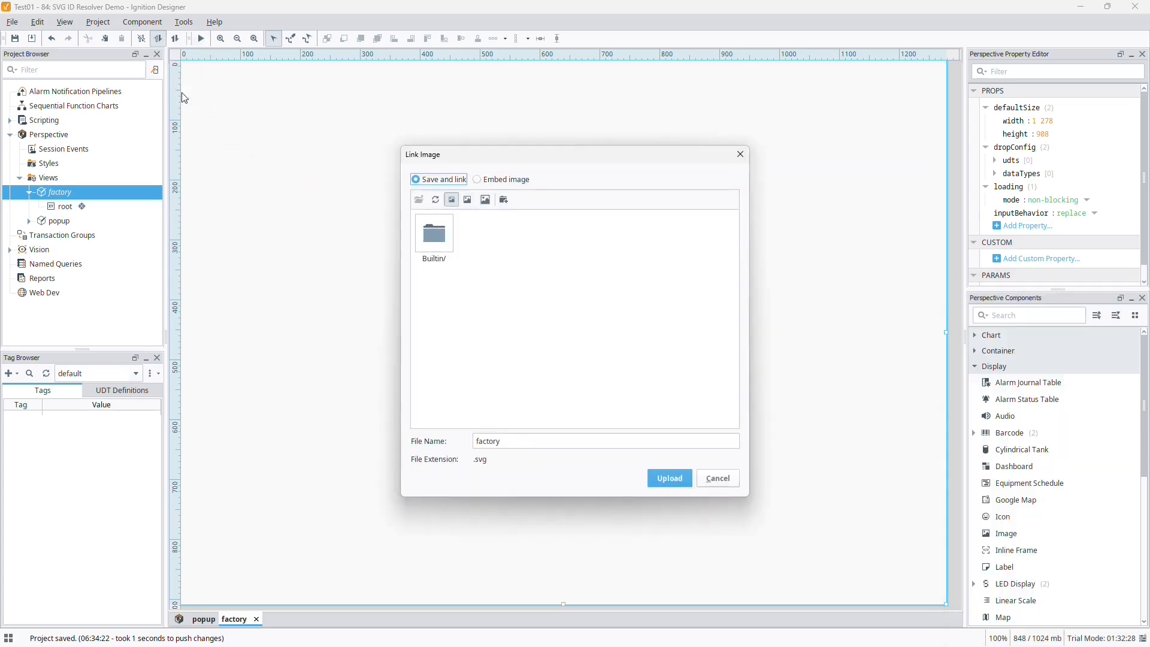
left_click(480, 182)
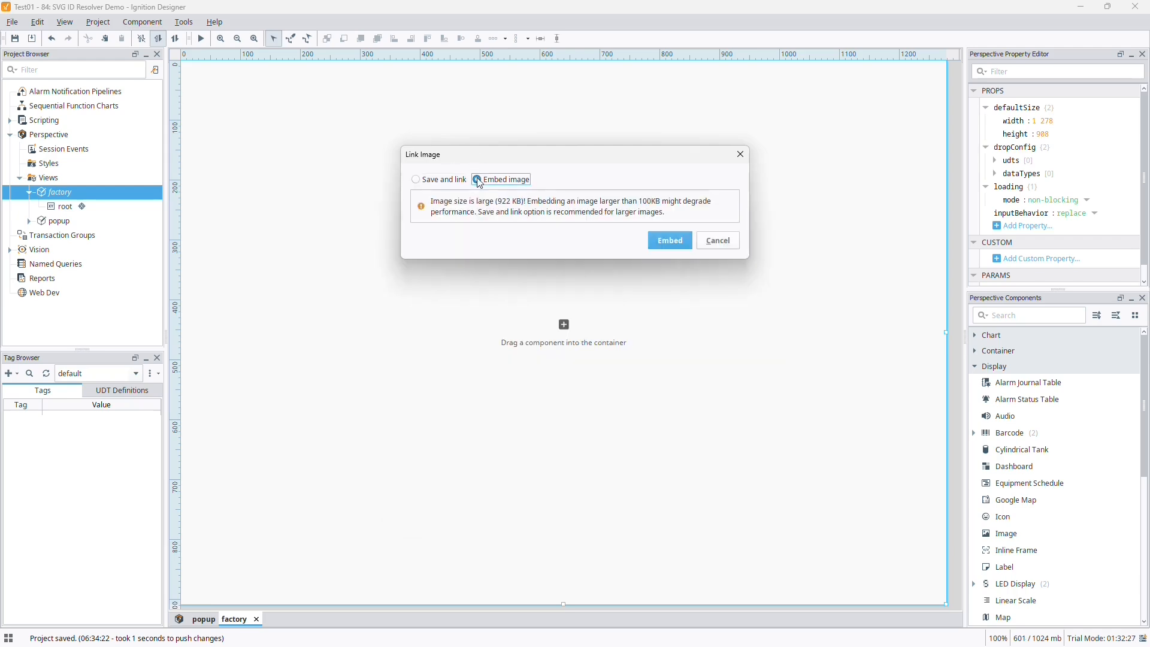
left_click(671, 240)
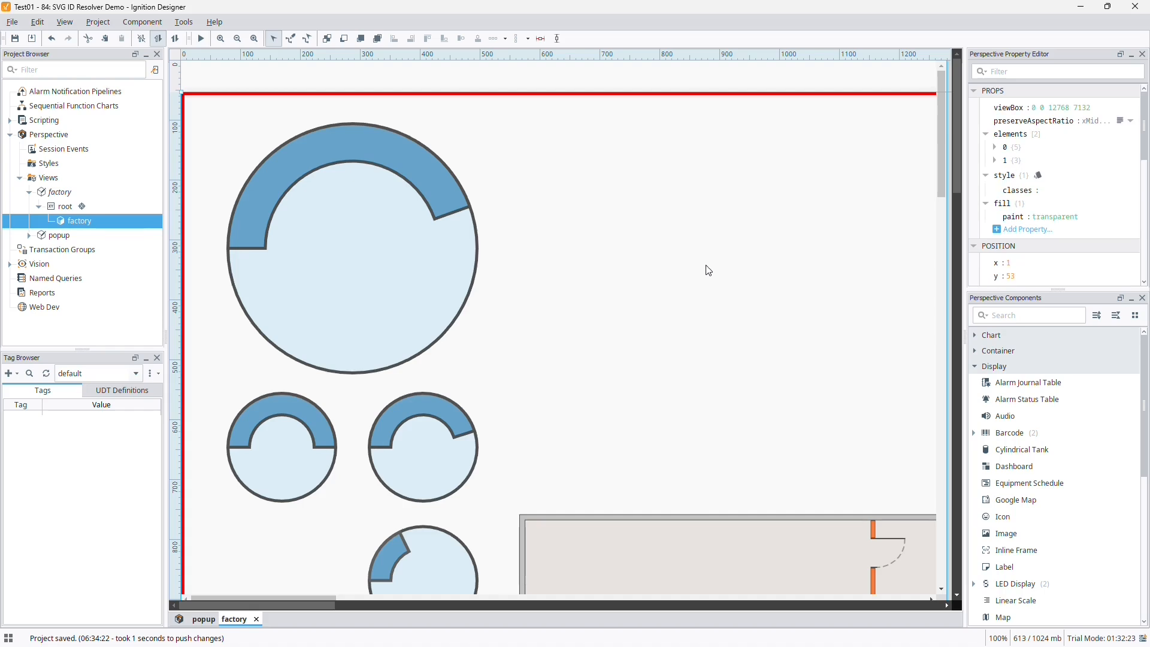
left_click(974, 366)
left_click_drag(971, 451, 186, 66)
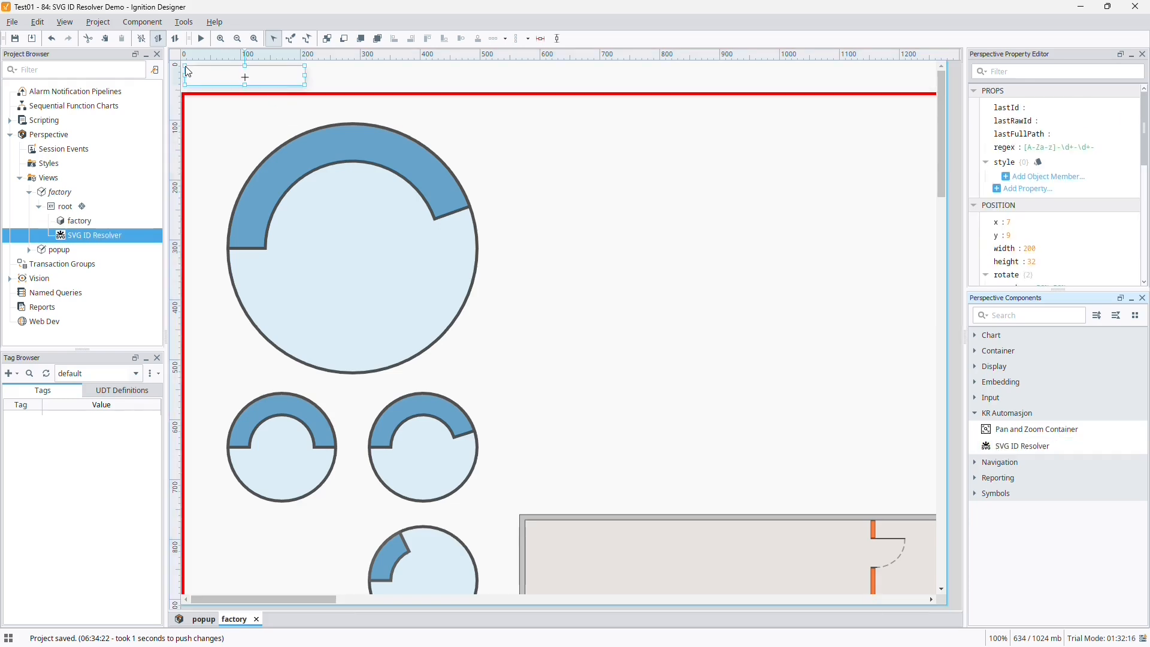
Step: Add an onClick script to the factory drawing that opens the popup view with the SVG ID Resolver's lastId for 29-32-03 or 29-33-03
left_click(497, 254)
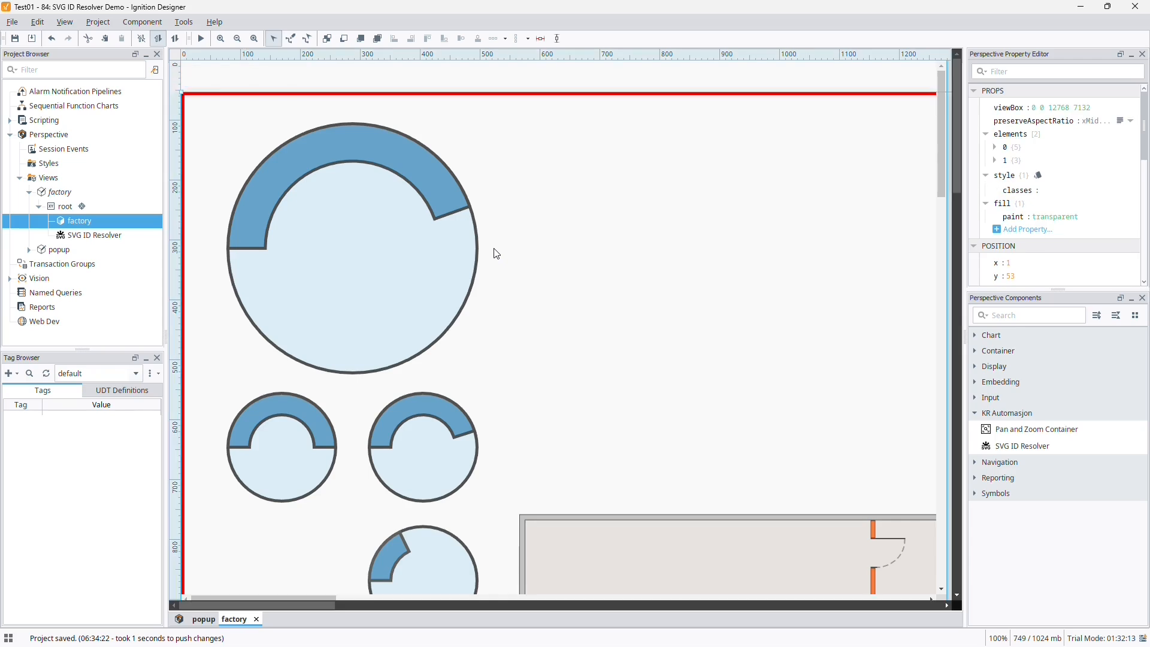
right_click(497, 254)
left_click(554, 444)
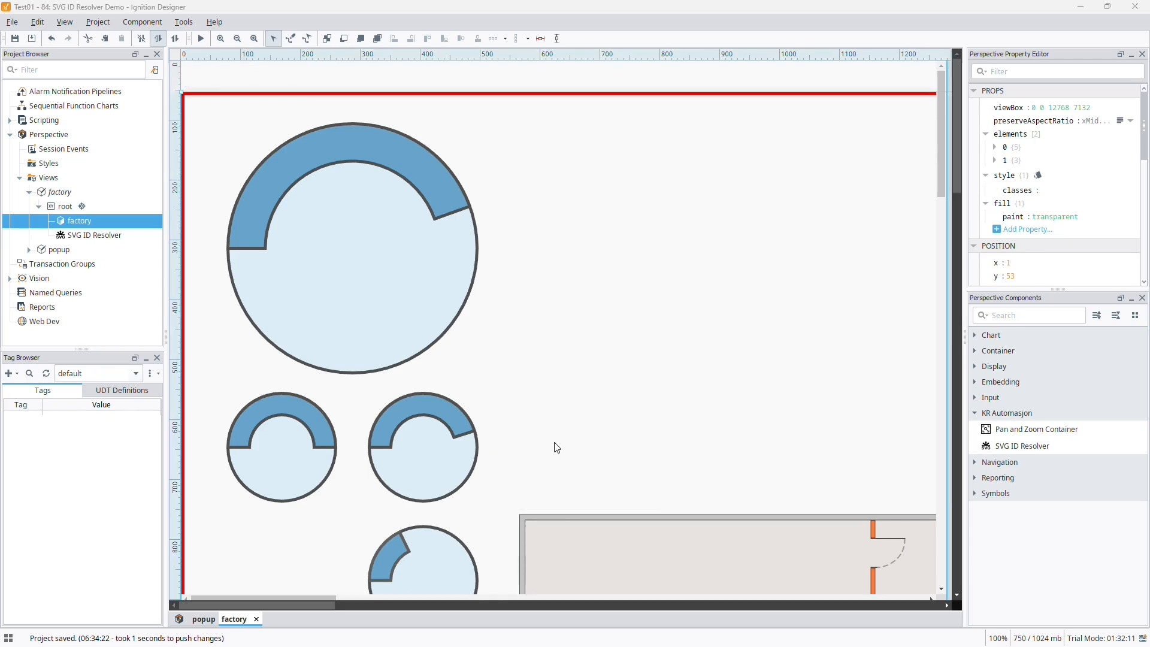
left_click(332, 218)
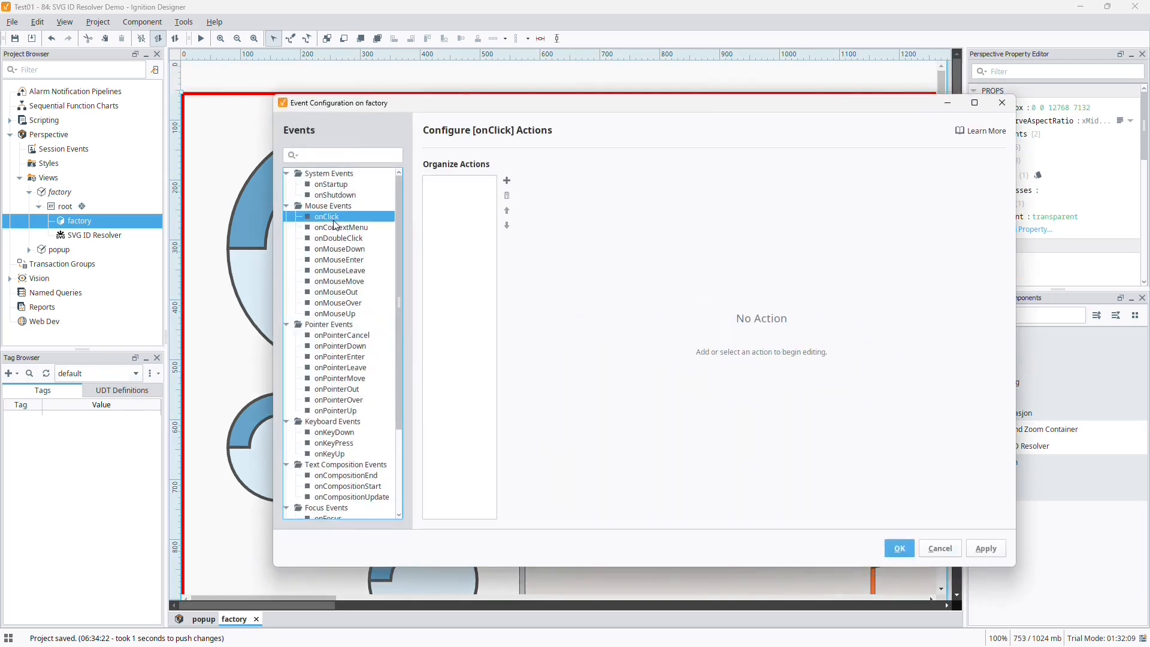
left_click(507, 181)
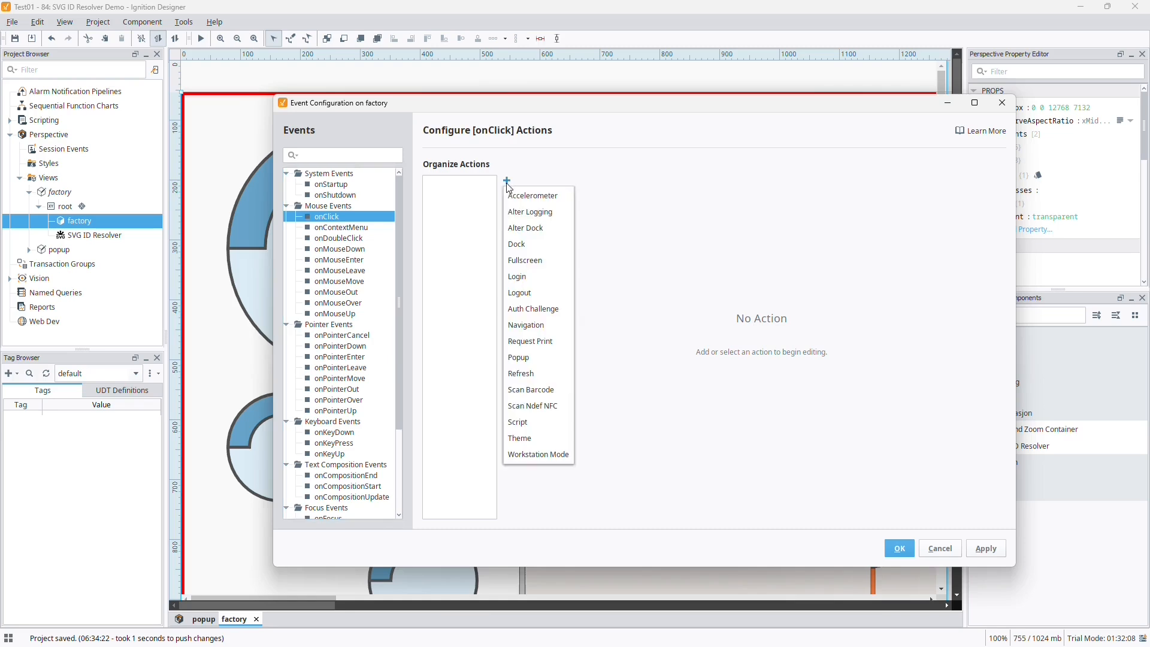
left_click(526, 428)
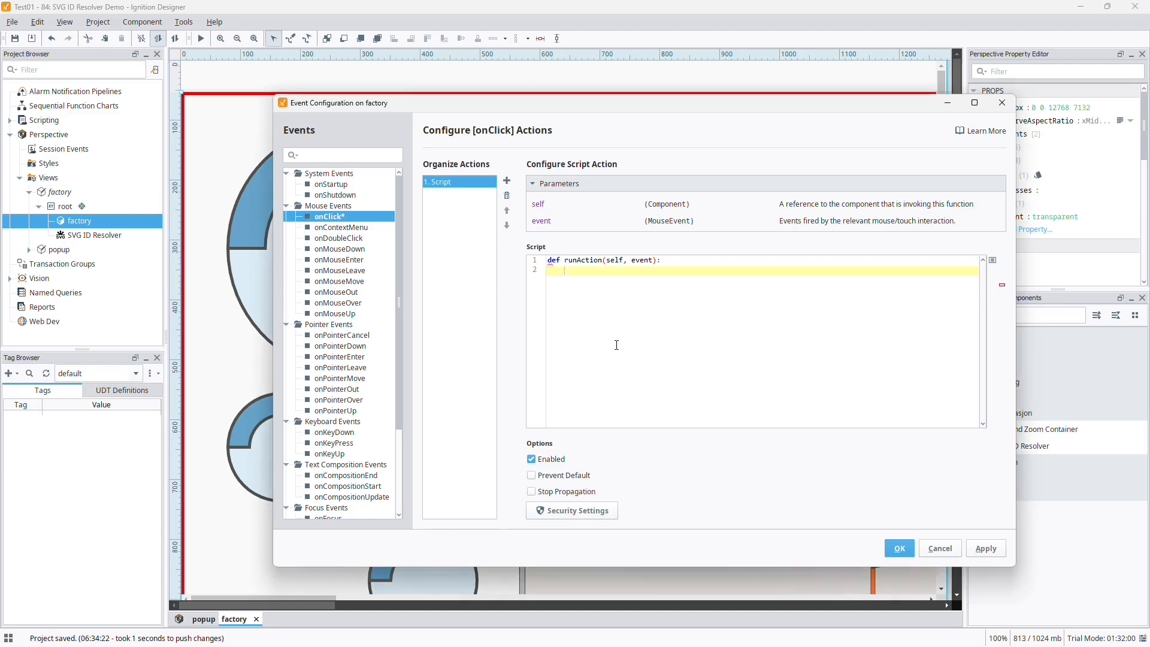
type("svgid = self.getSibling(\"SVG ID Resolver\").props.lastId     if svgid == '29-32-03' or svgid == '29-33-03':         system.perspective.openPopup(svgid,\"popup\", params={\"id\":svgid}, modal=False)")
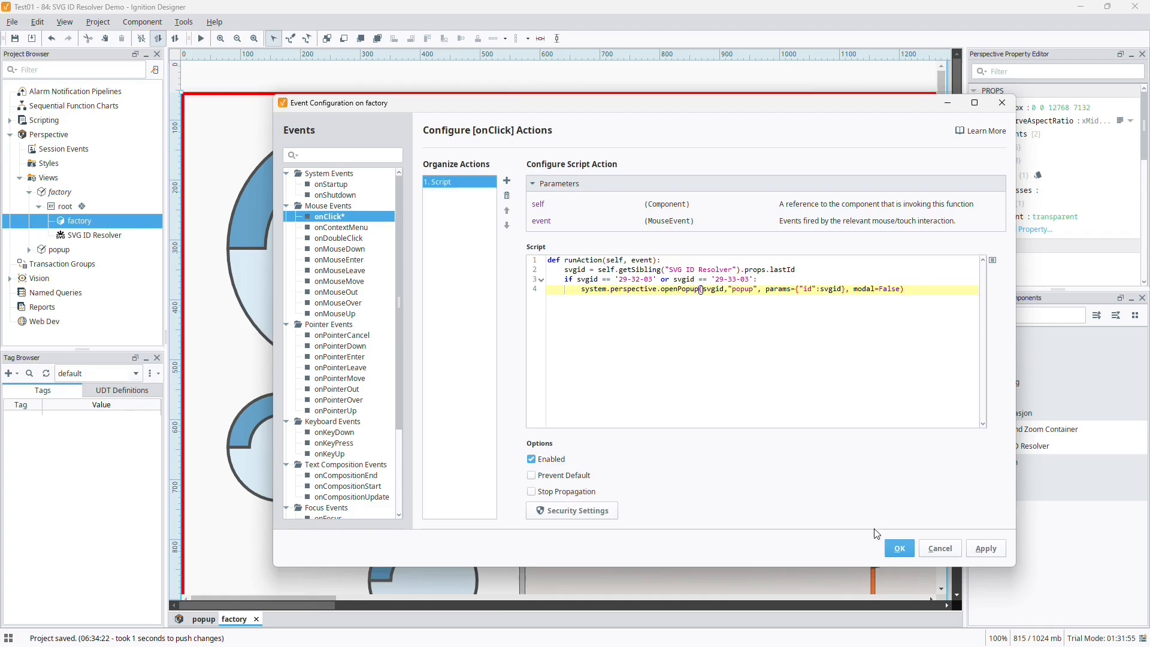
left_click(901, 549)
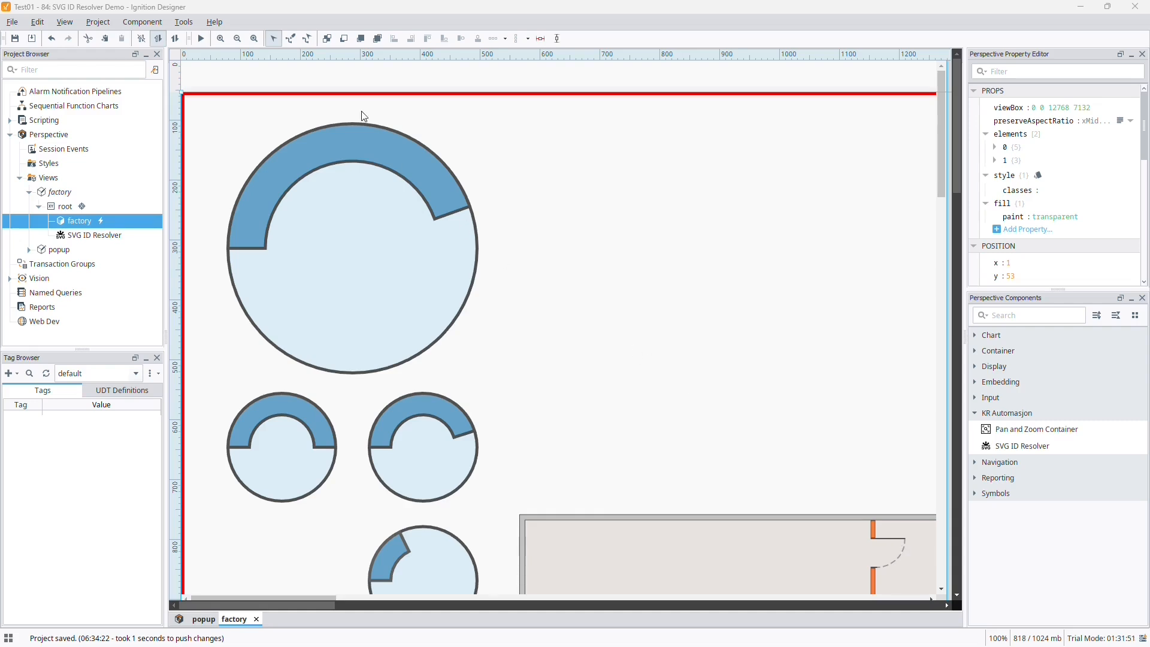
Step: Launch the project as a Perspective session in the browser
left_click(184, 22)
mouse_move(258, 143)
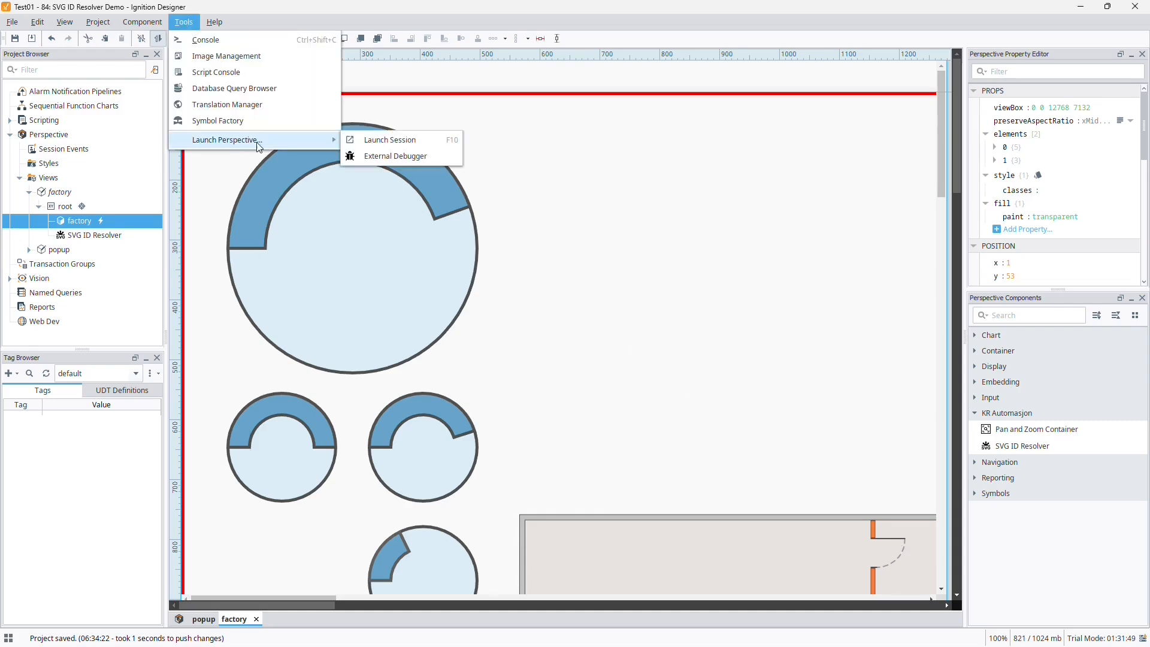
left_click(364, 155)
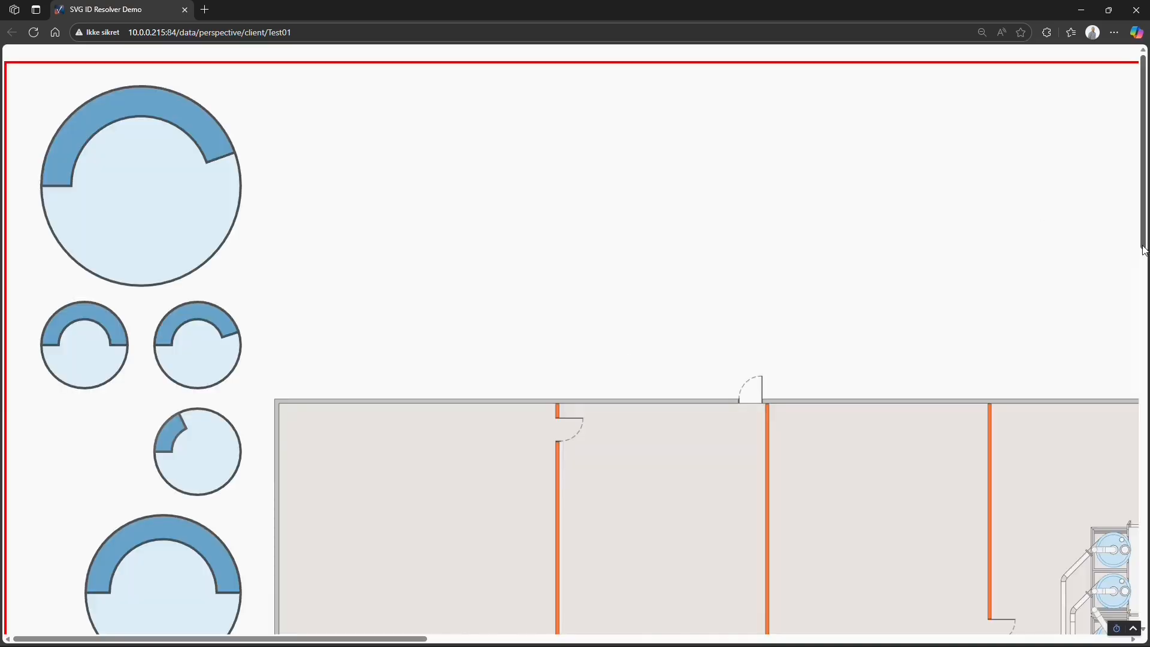
Step: Test the ID popup in the session on the middle and upper red machines, closing each popup
left_click_drag(1145, 250, 1122, 522)
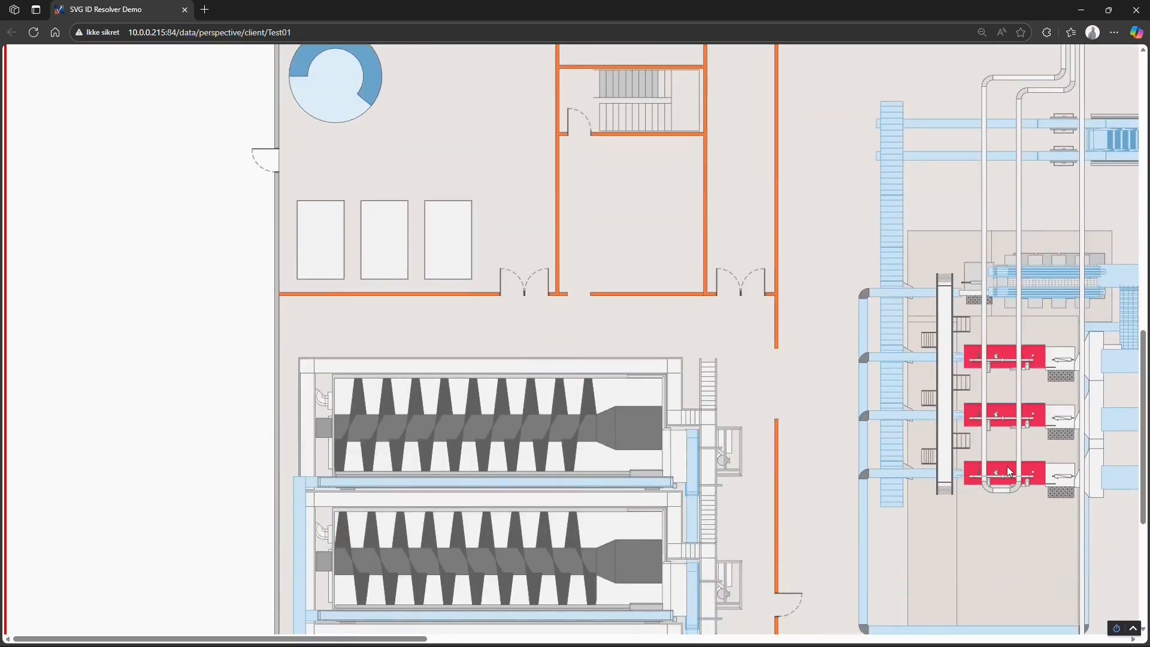
left_click(1008, 410)
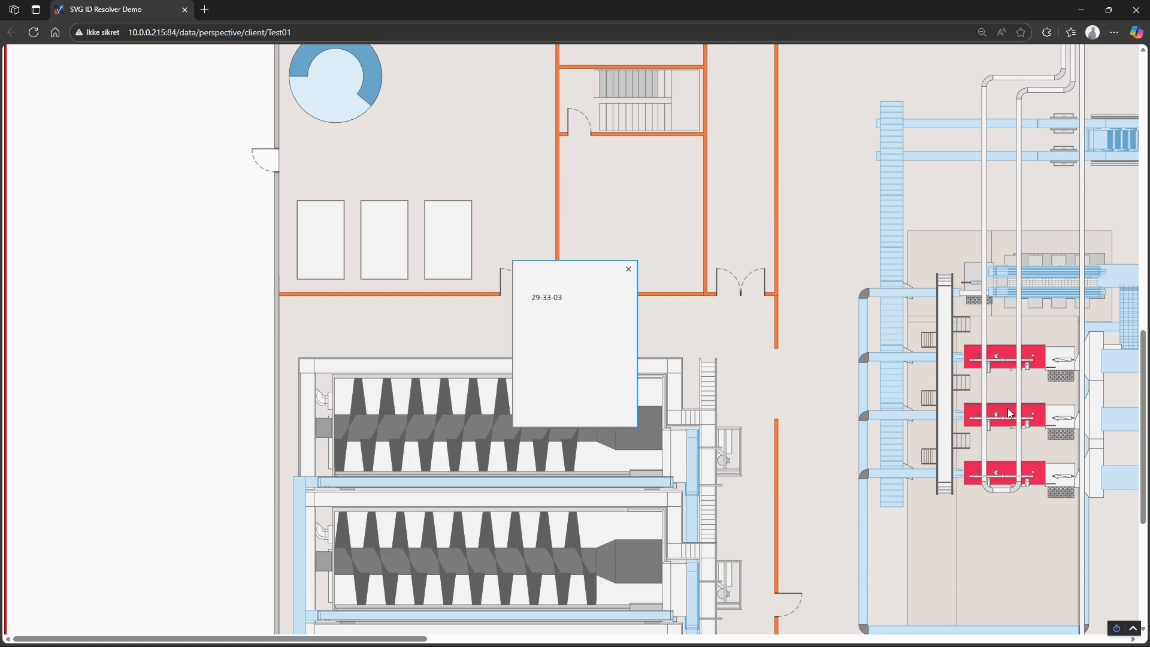
left_click(628, 268)
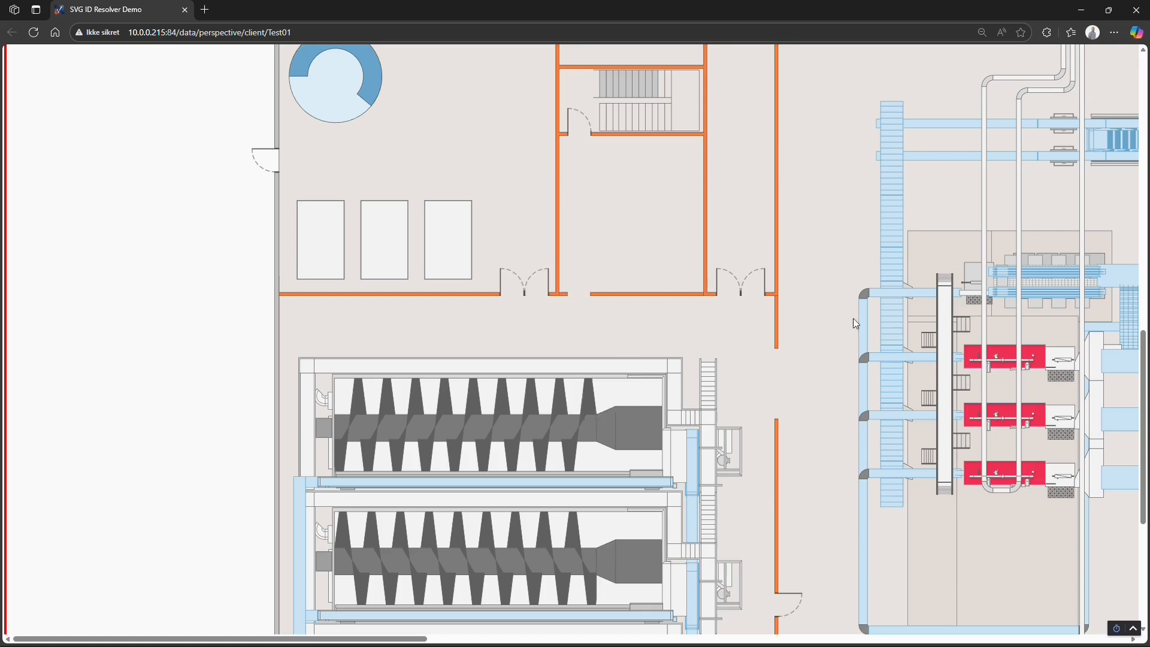
left_click(1005, 354)
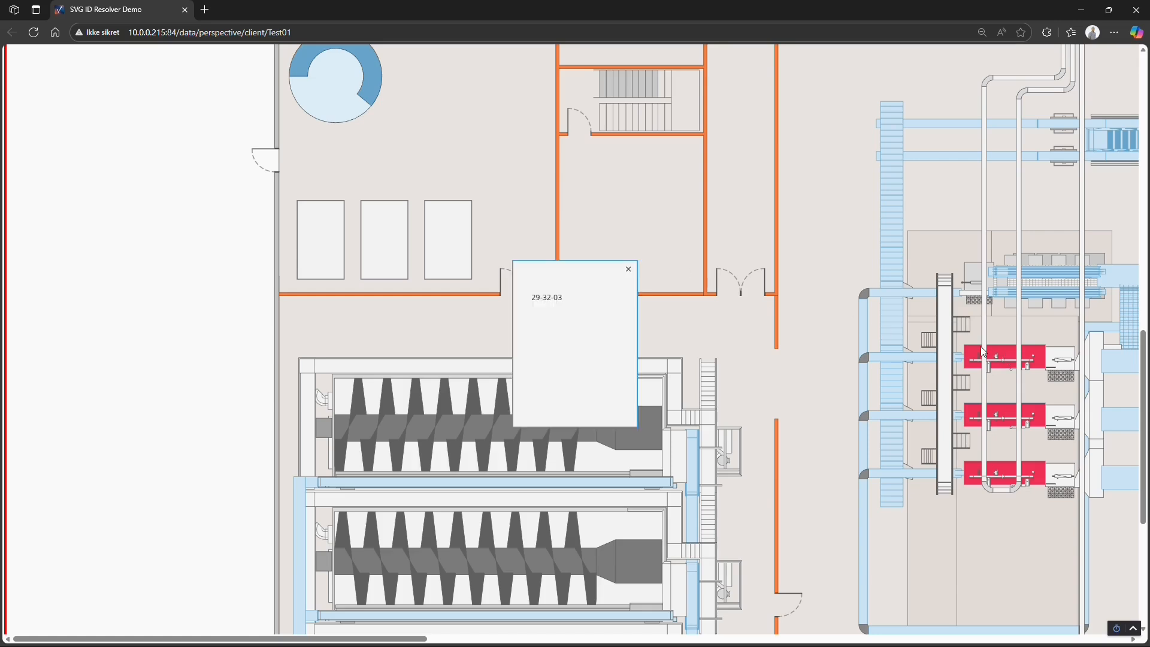
left_click(629, 271)
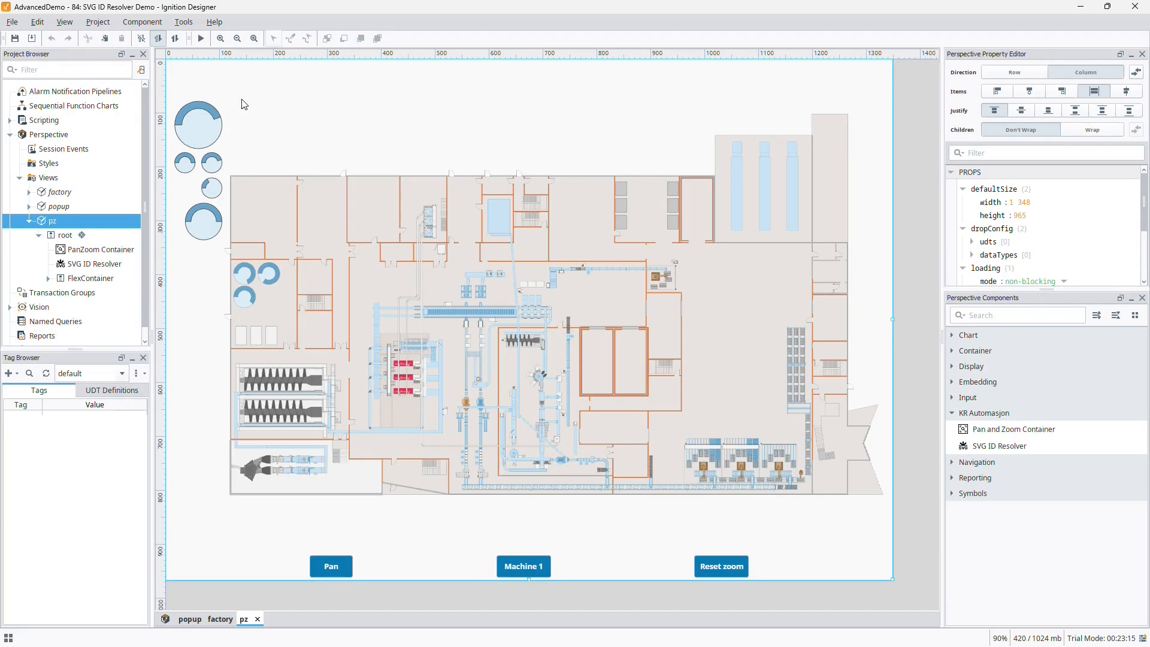
Step: Preview the pz view and test its Pan mode by zooming into and moving around the factory drawing
left_click(202, 39)
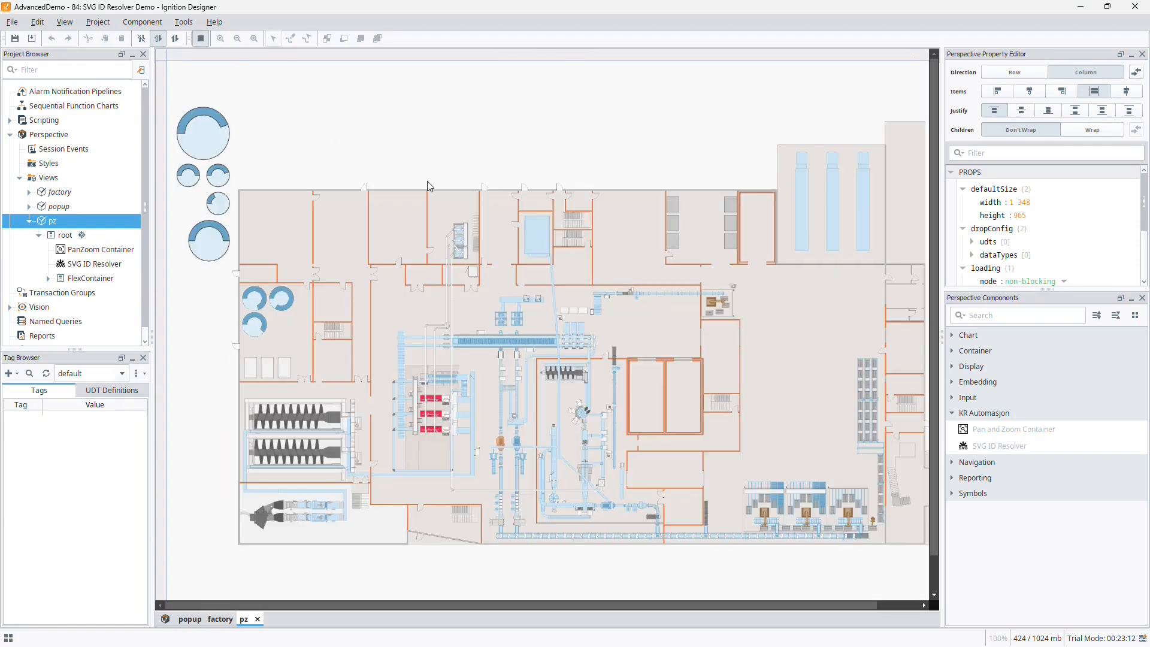
scroll(556, 249, "down", 1)
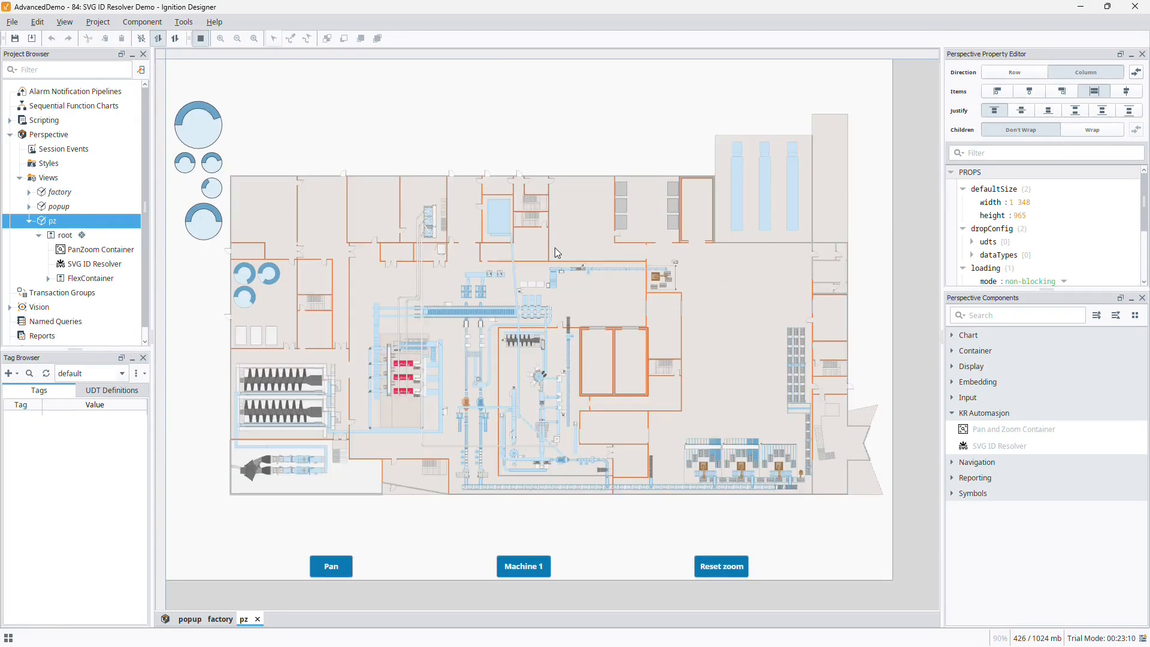
left_click(340, 560)
left_click_drag(541, 459, 447, 377)
scroll(447, 377, "up", 10)
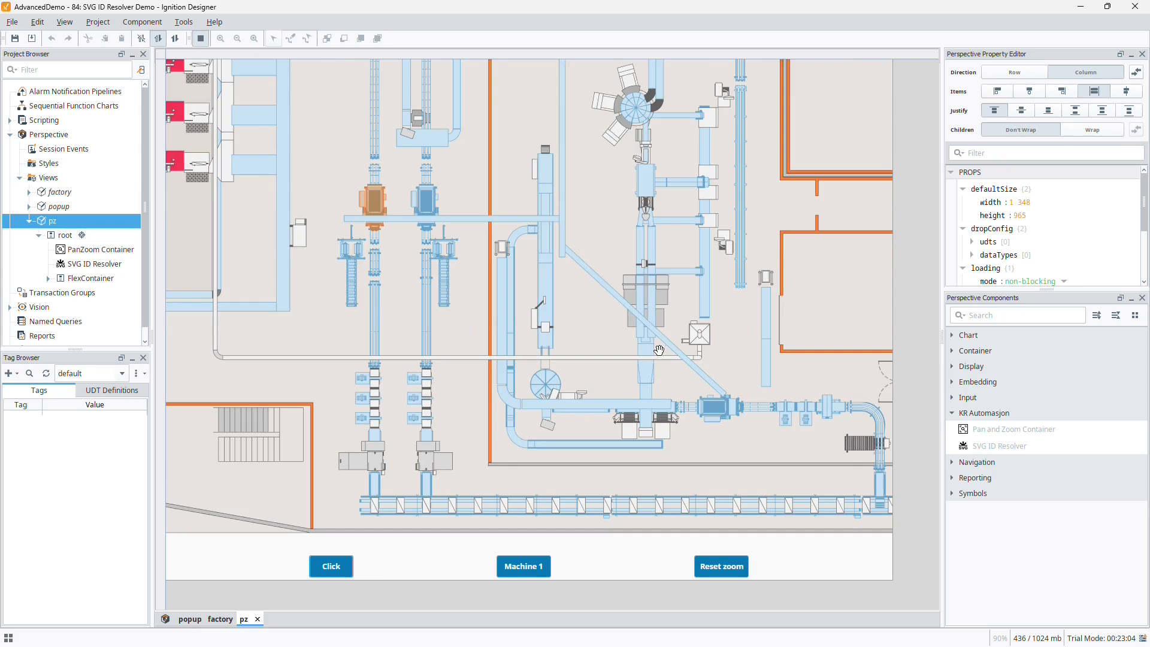
left_click_drag(706, 314, 552, 400)
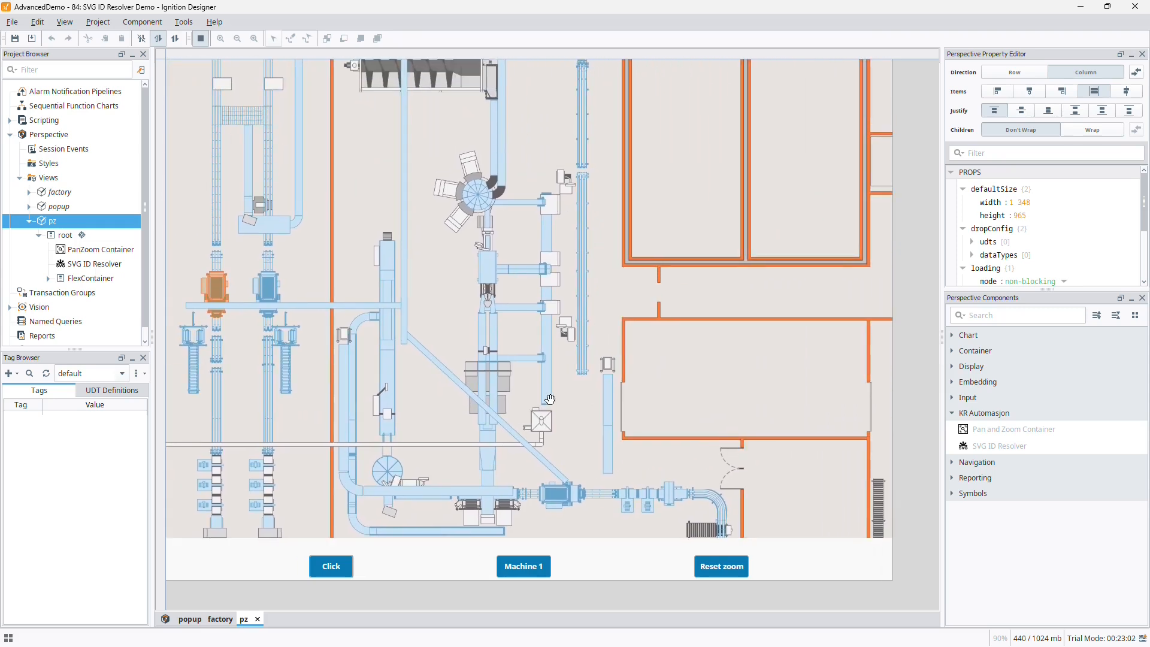
Step: Test picking parts of the enlarged Machine 1 with the view switched to Click mode, and reset the zoom
left_click(518, 568)
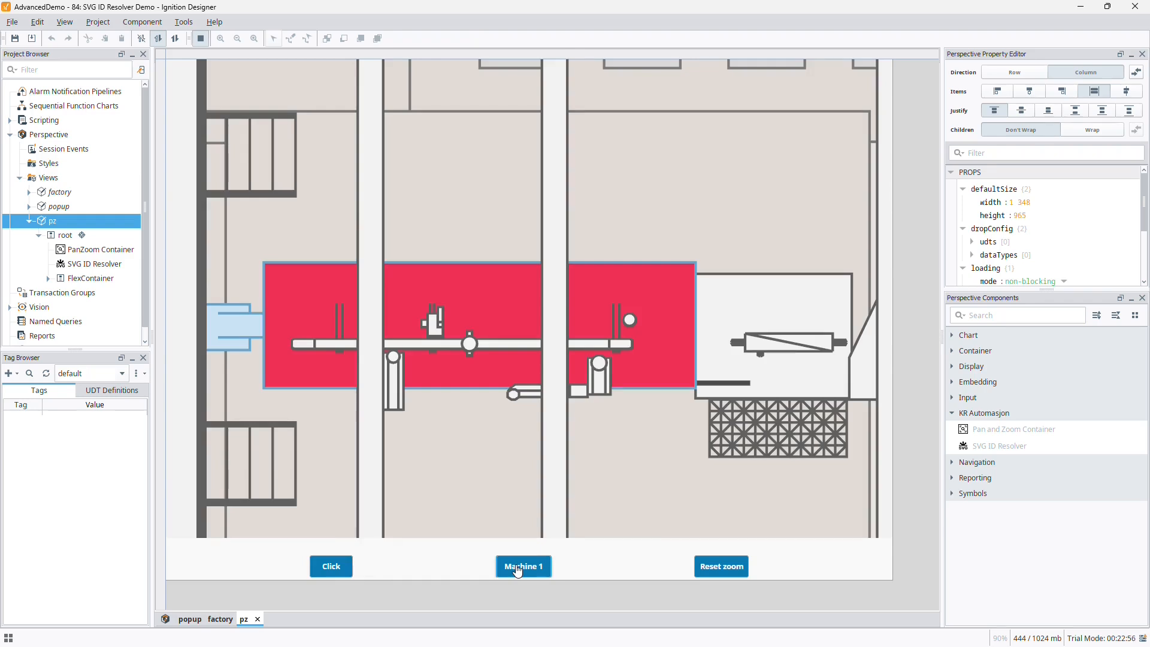
left_click(351, 570)
left_click(485, 364)
left_click(551, 326)
left_click(755, 348)
left_click(707, 570)
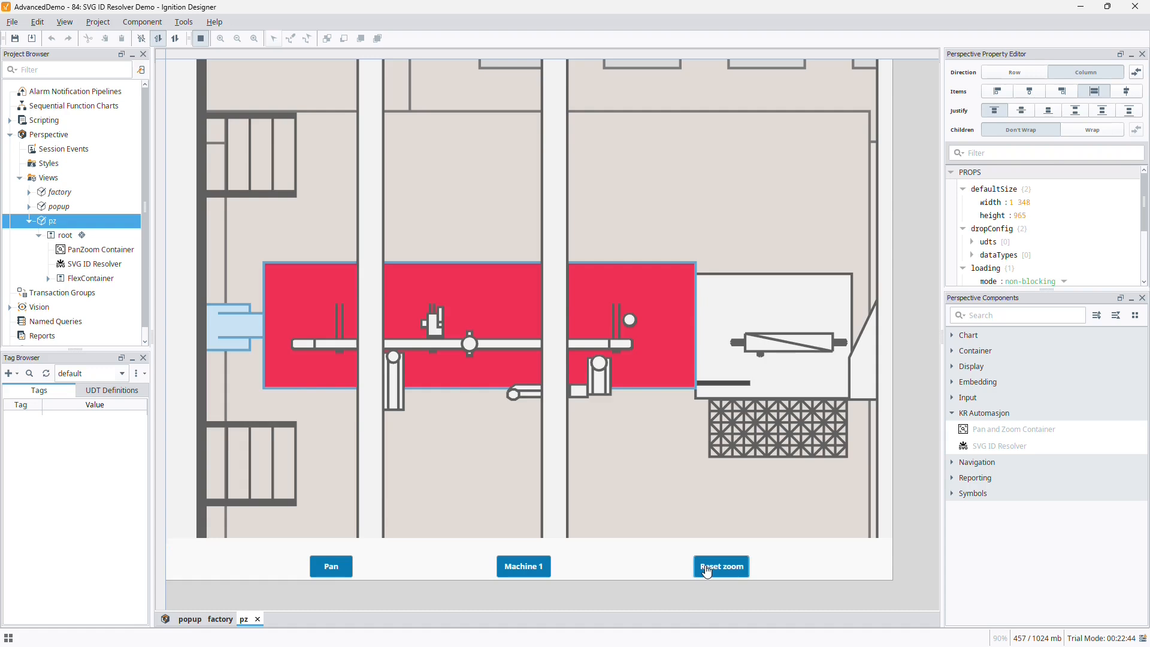